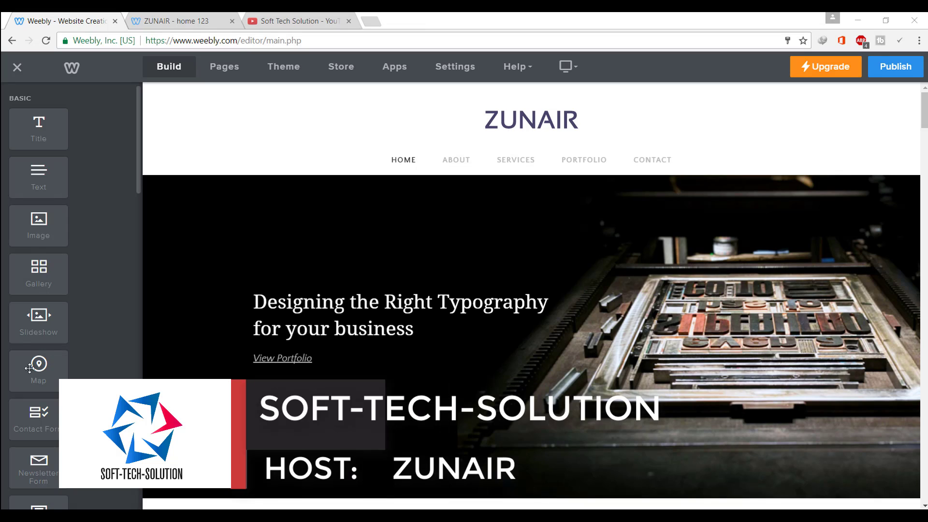
Scroll the current page, then return to the Weebly site editor
scroll(57, 264, down, 5)
scroll(58, 265, down, 7)
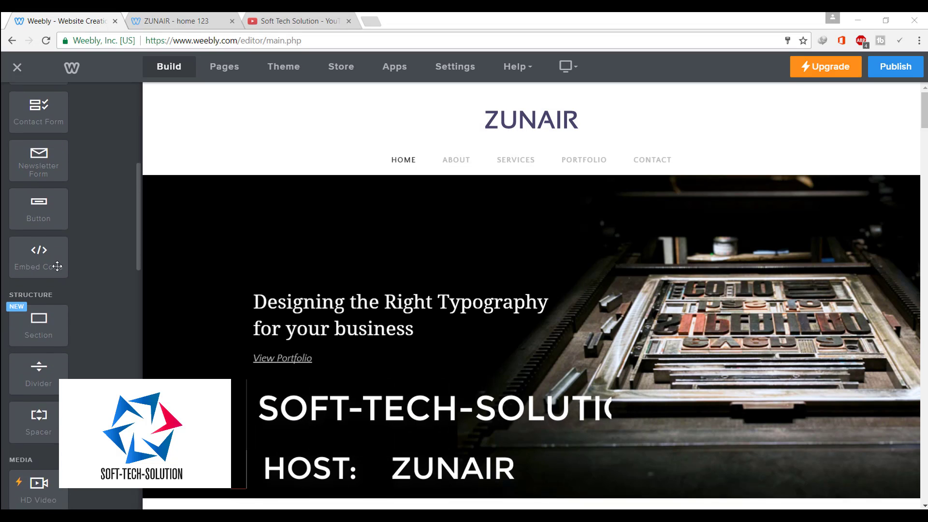
scroll(58, 264, up, 5)
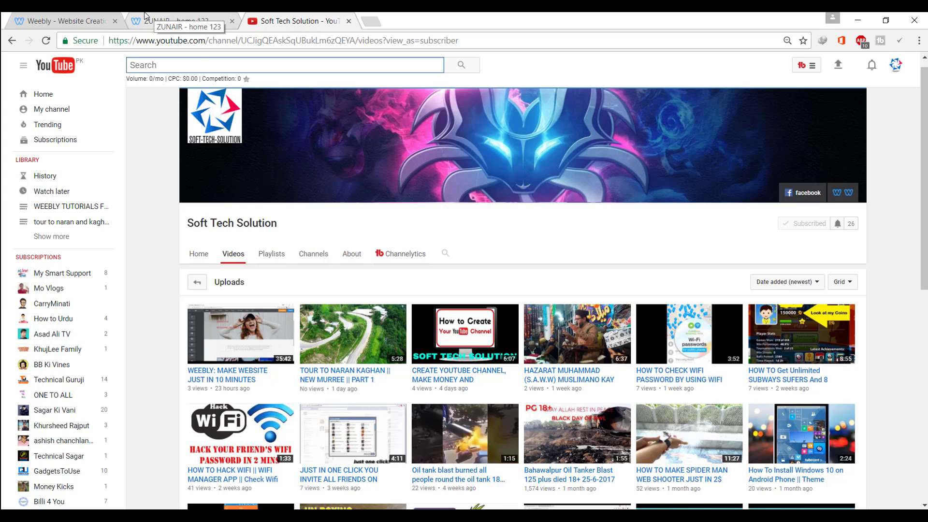
click(99, 19)
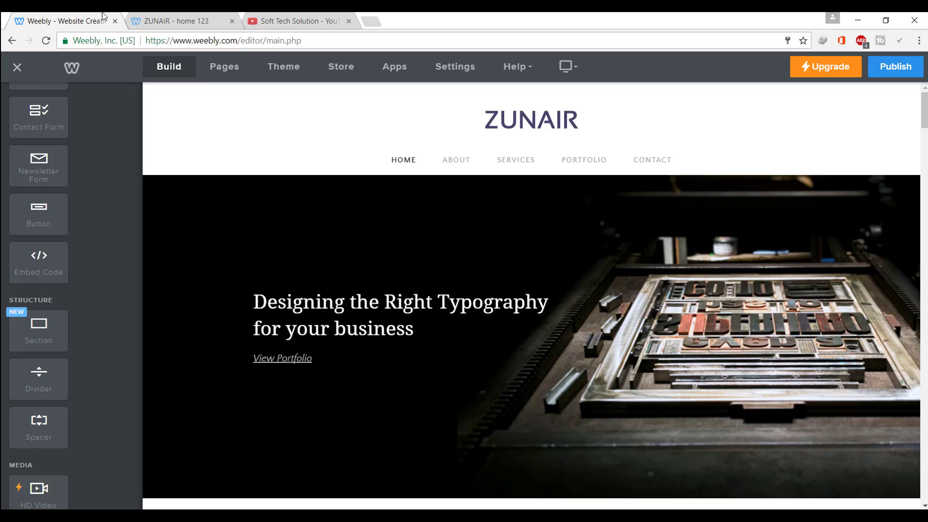
Open the home page settings, go back to the page list, and browse add-page options without adding one
click(213, 71)
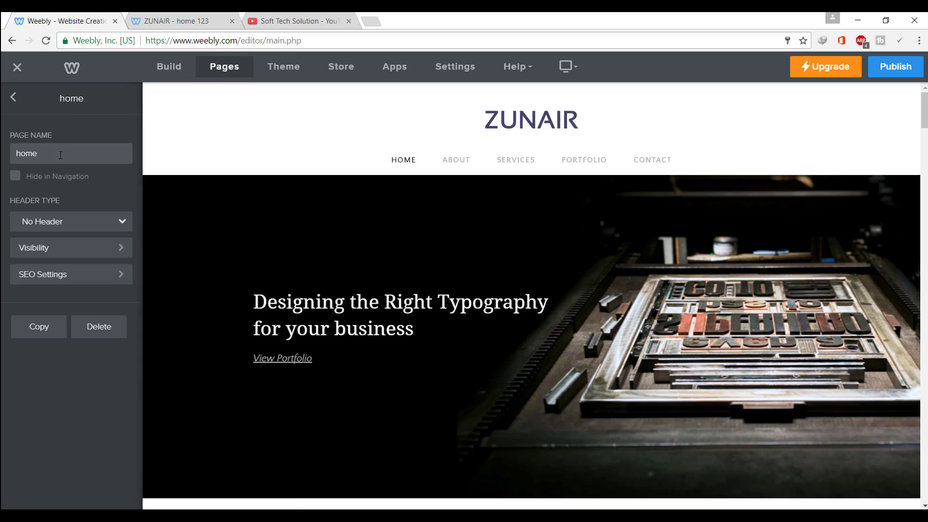
click(14, 97)
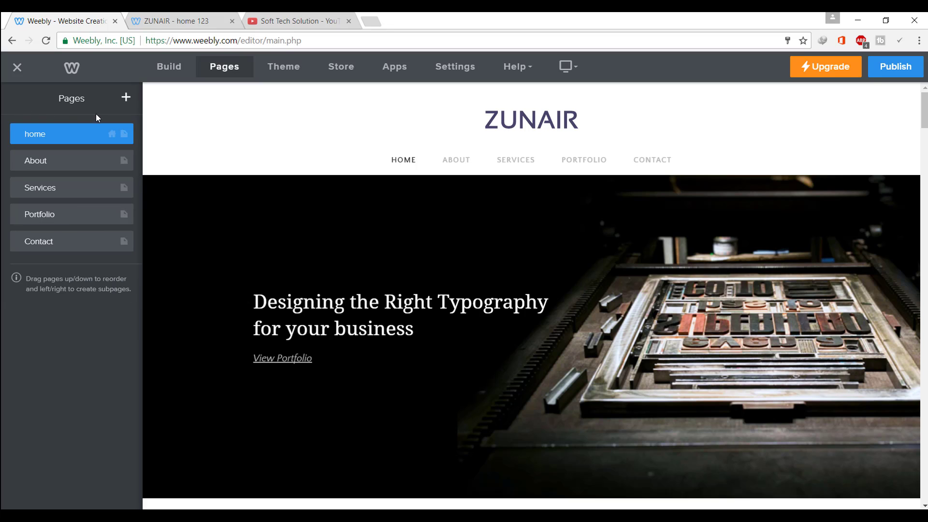
click(125, 98)
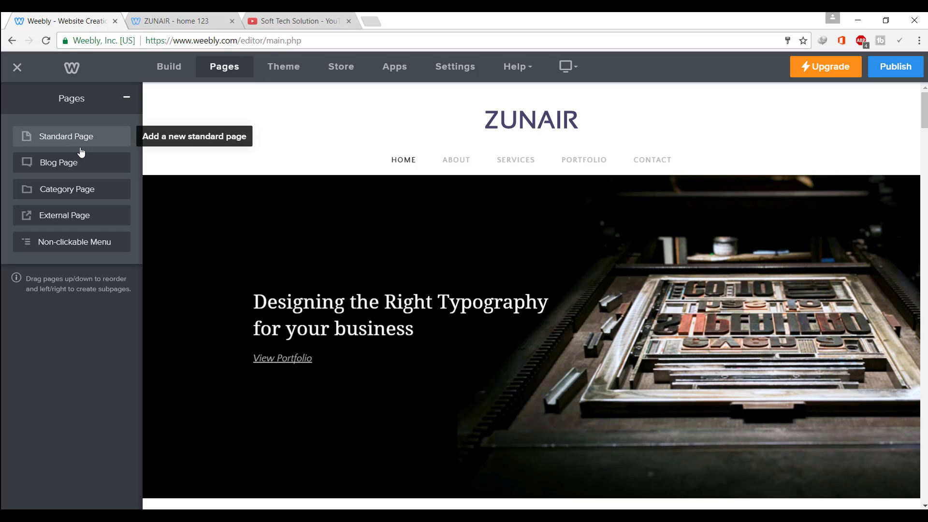
click(127, 99)
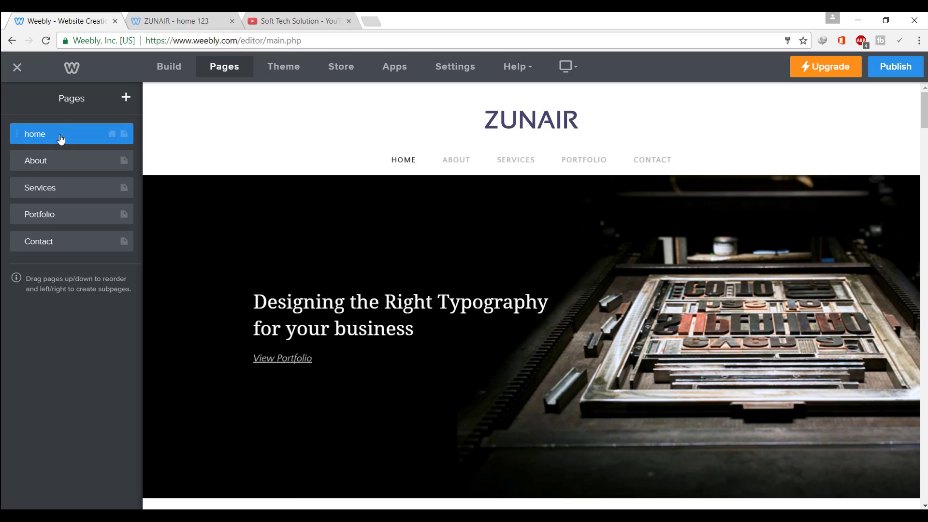
Append ' 123' to the home page's Page Name so it reads 'home 123'
click(82, 134)
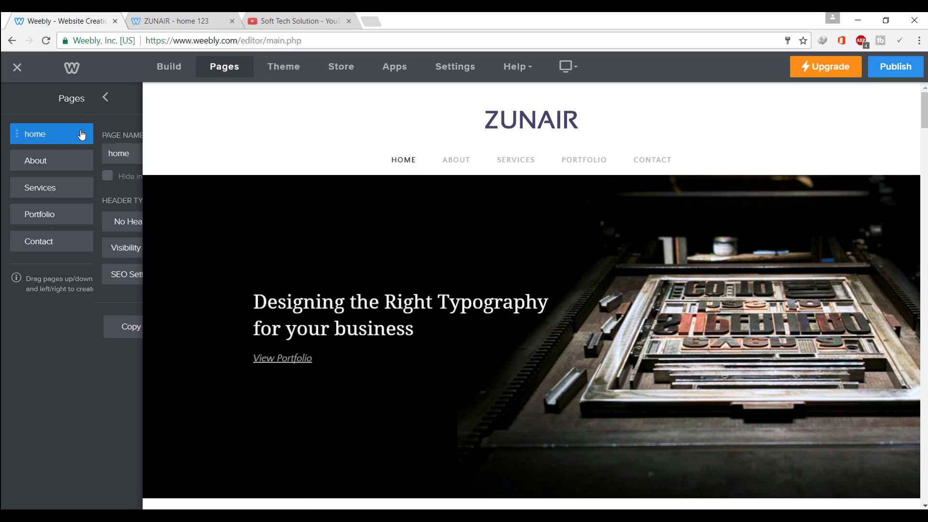
click(67, 151)
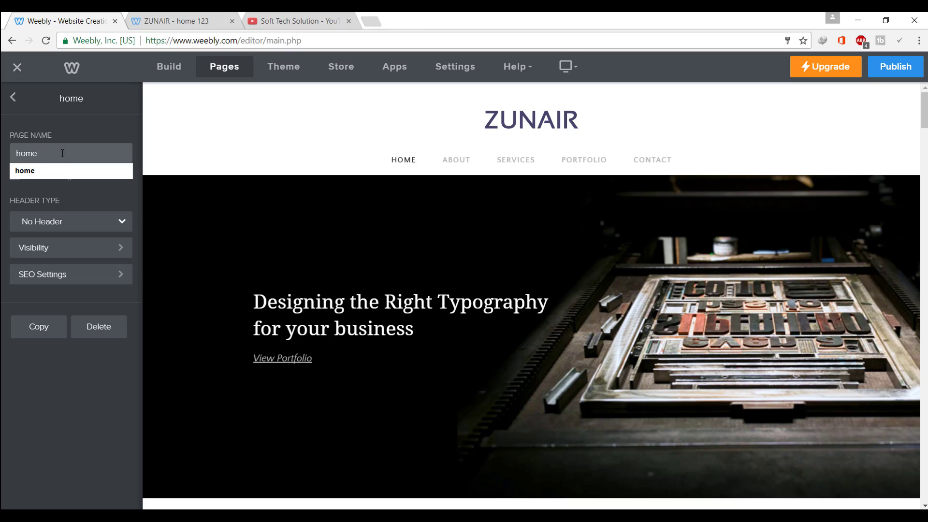
text(123)
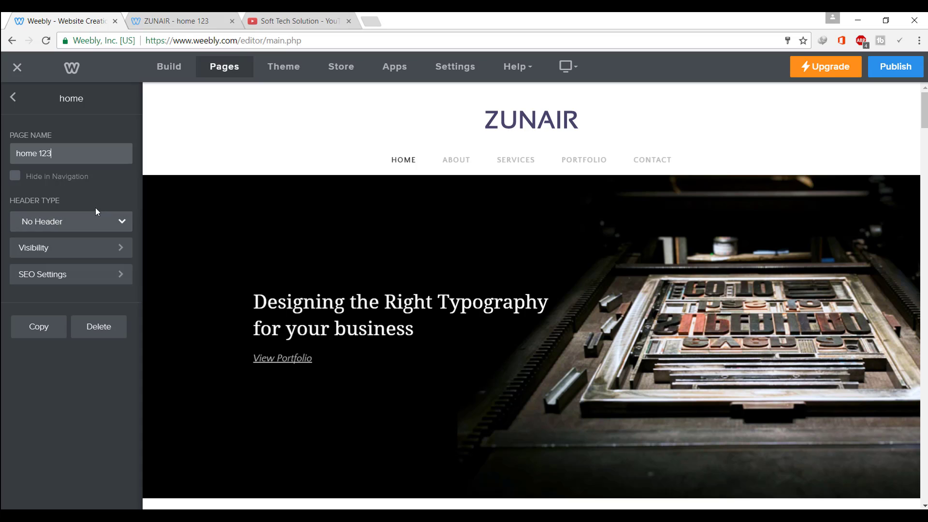
click(70, 221)
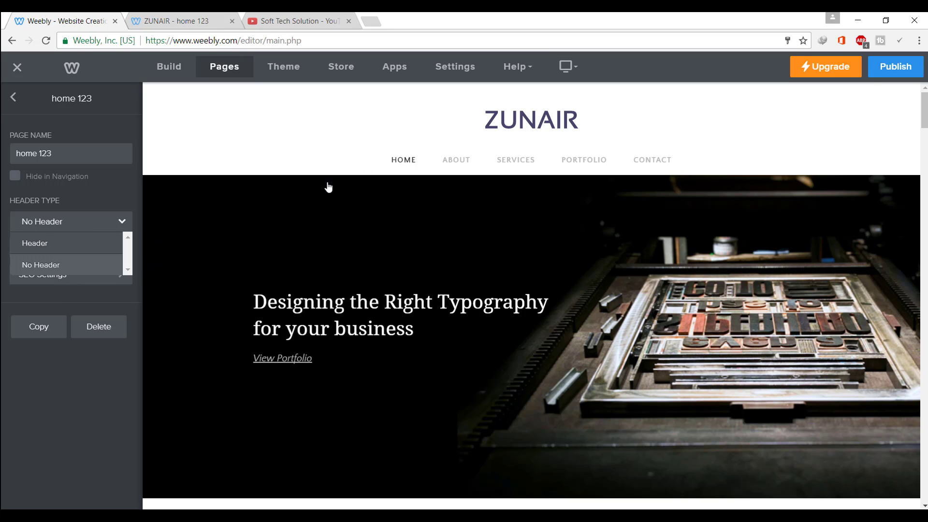
Try a Header banner on home 123, then set its Header Type back to No Header
click(114, 238)
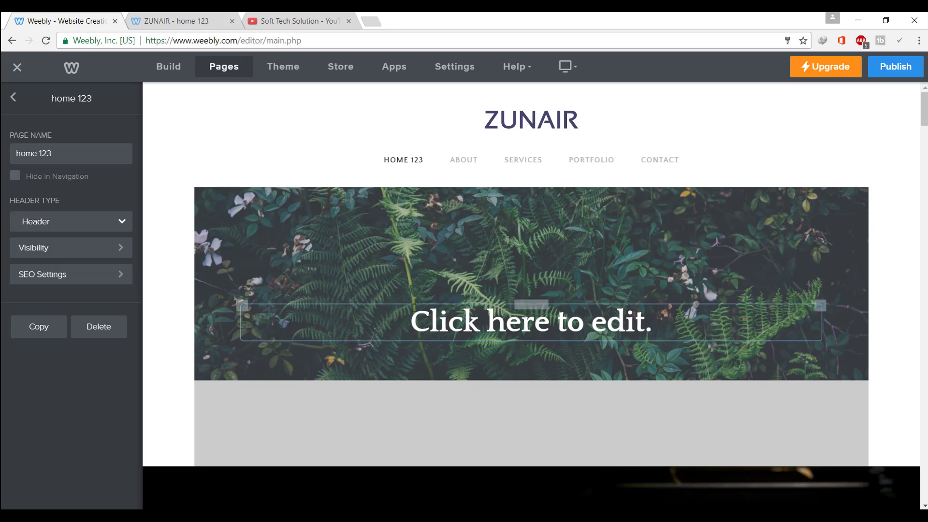
scroll(465, 338, down, 1)
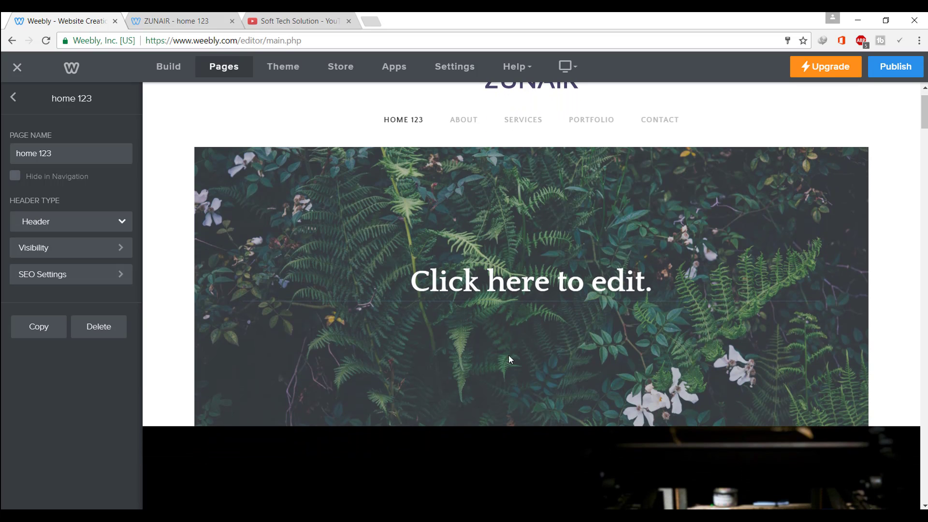
click(407, 272)
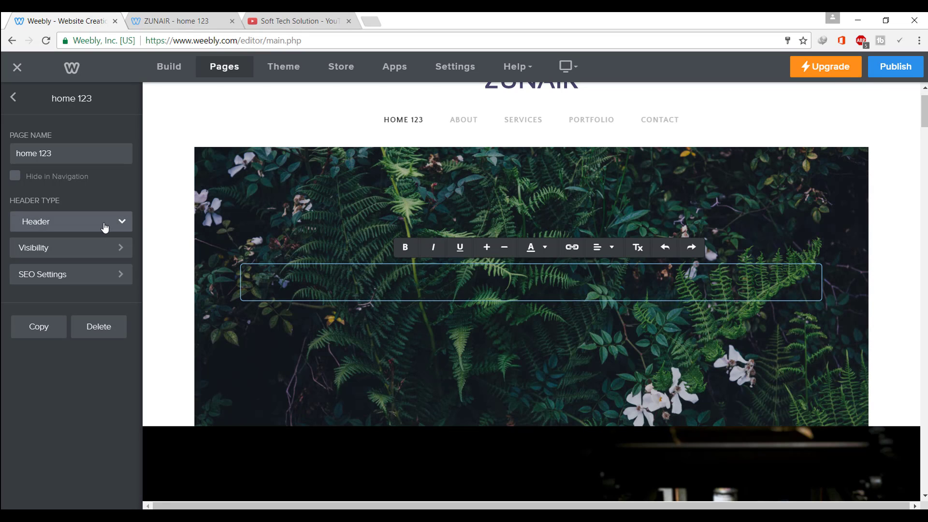
click(104, 224)
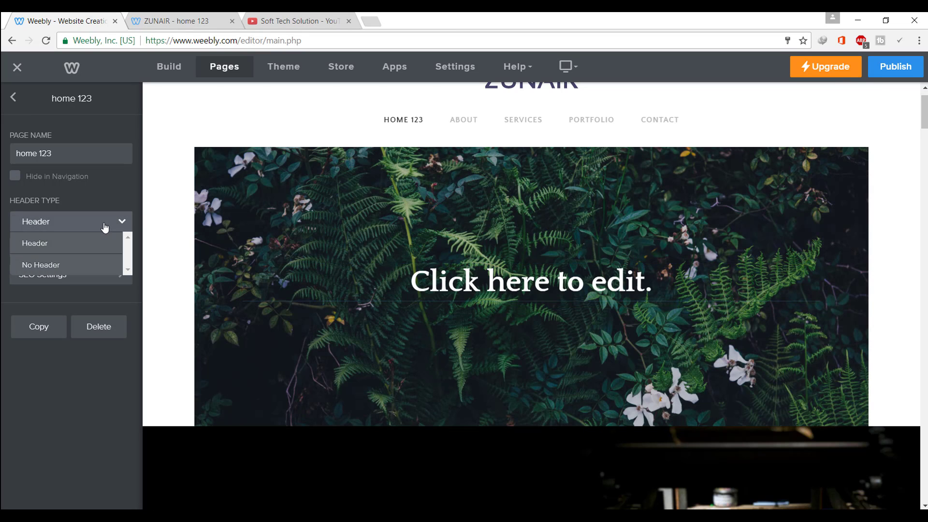
click(80, 266)
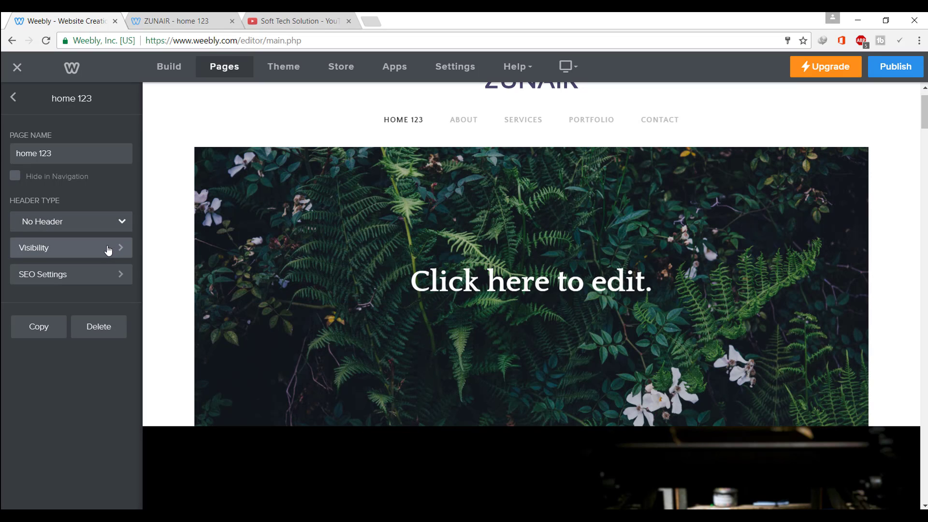
Try Site Password and Members Or Groups access, dismissing both upgrade offers, leaving the page Public
click(107, 247)
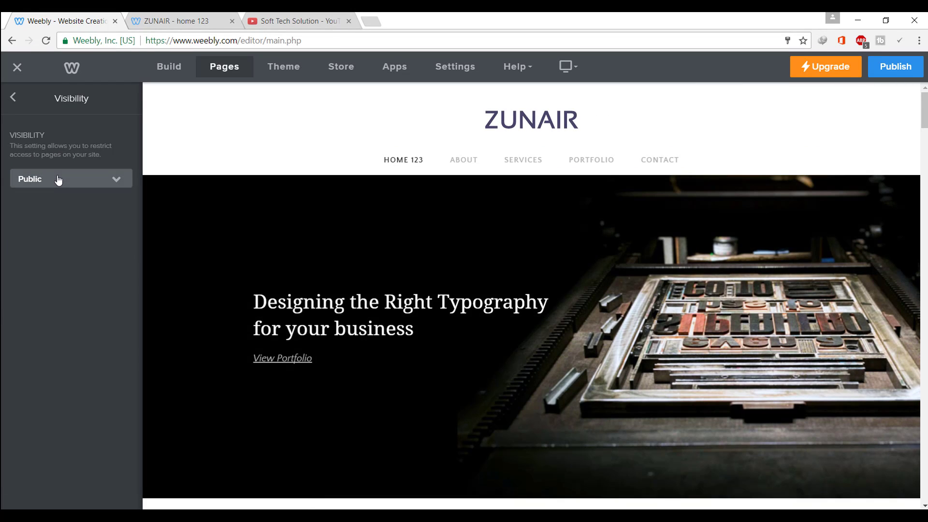
click(58, 179)
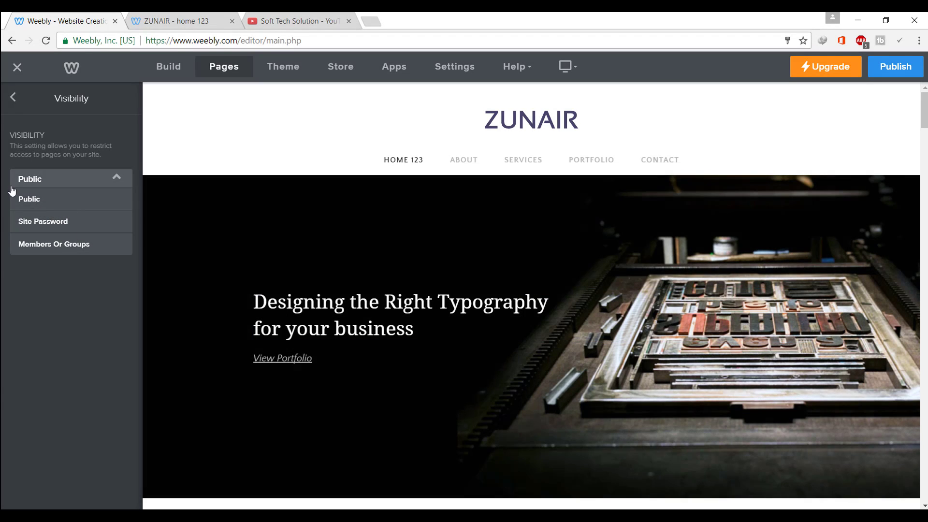
click(44, 222)
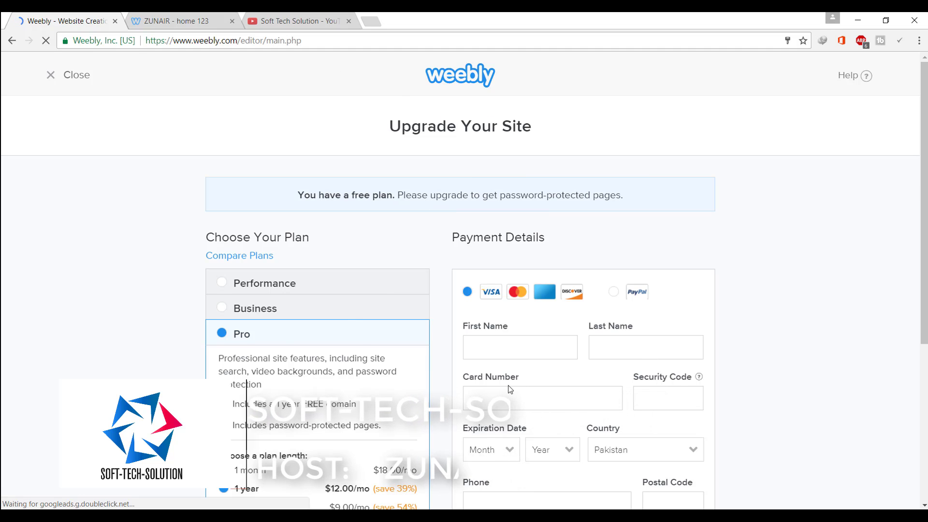
scroll(565, 329, down, 1)
scroll(566, 328, down, 1)
scroll(222, 258, up, 2)
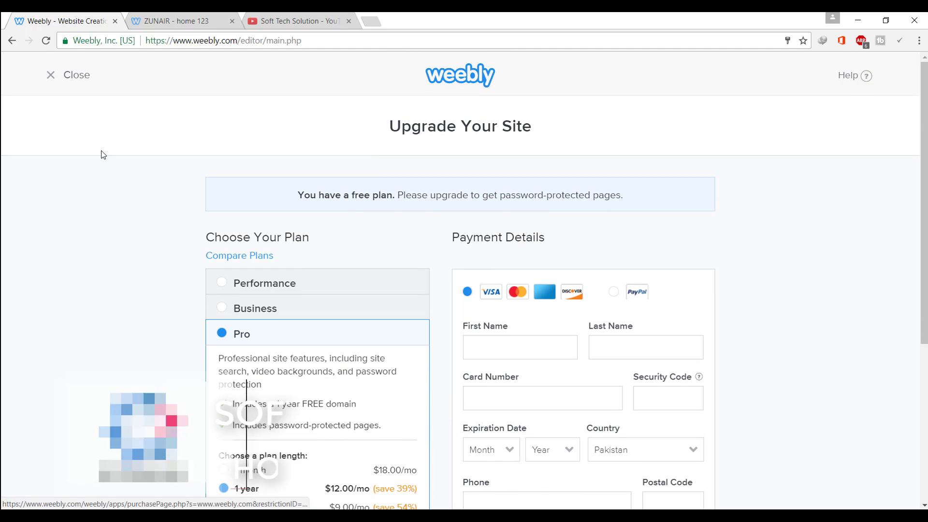
click(54, 75)
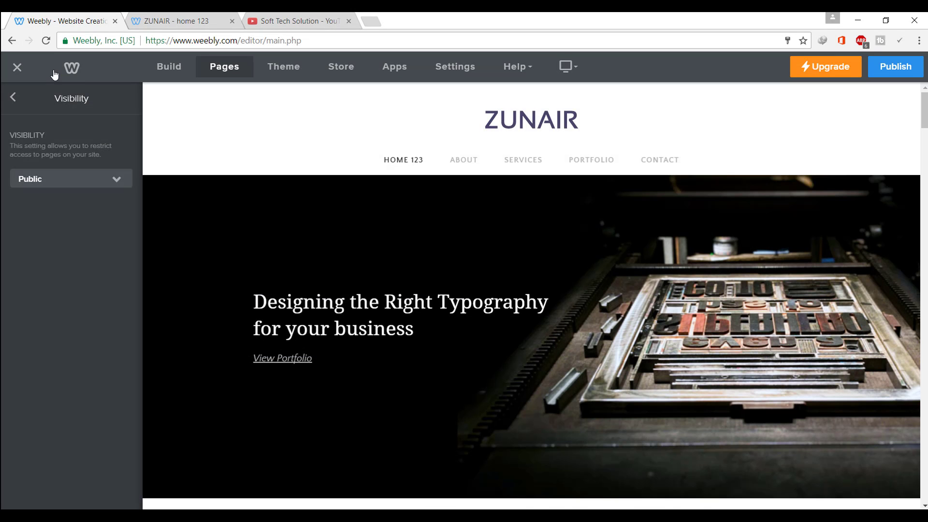
click(98, 183)
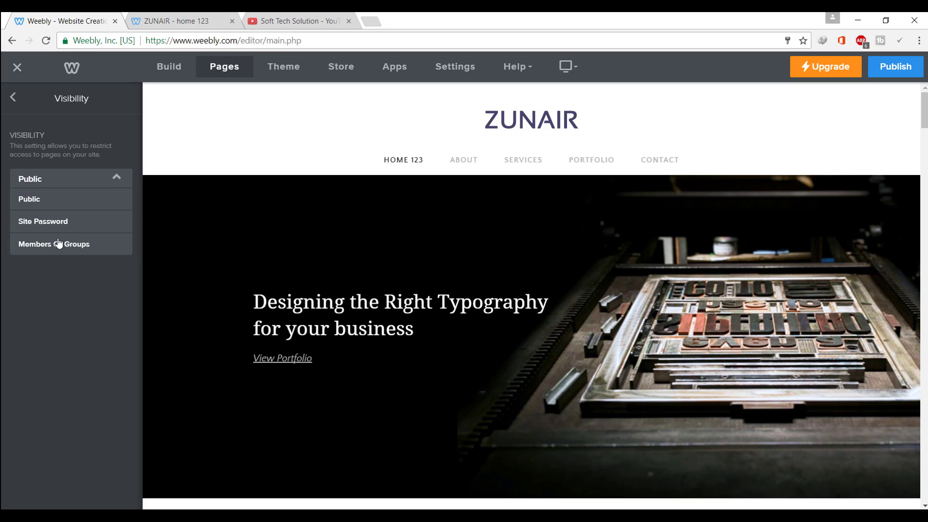
click(75, 246)
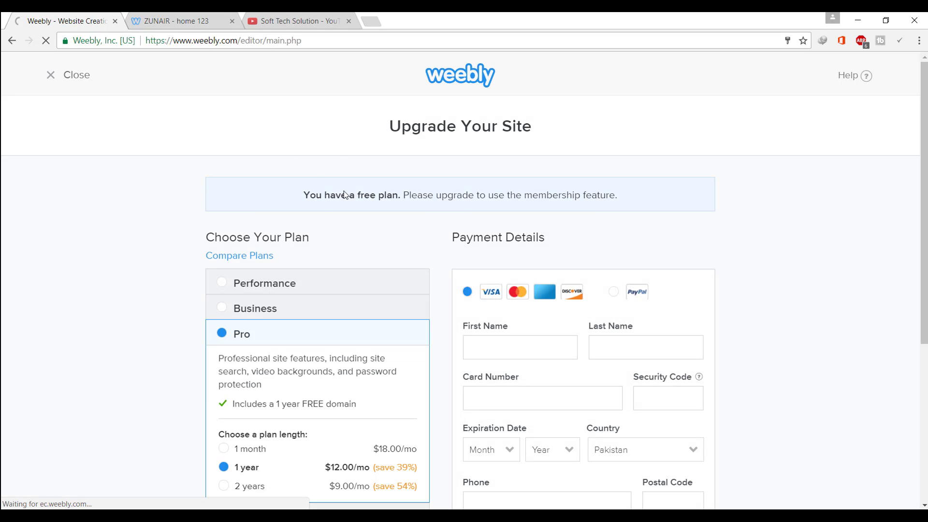
click(61, 82)
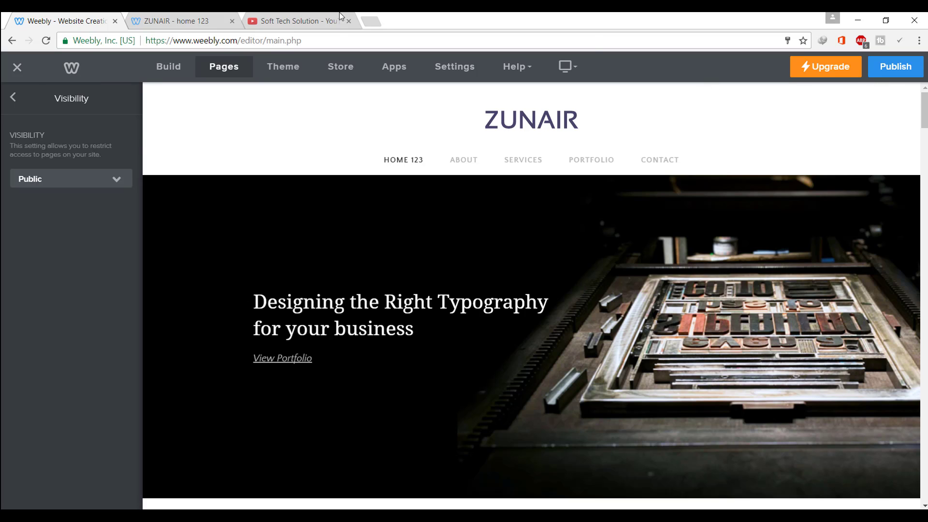
Load Google in a new Chrome tab, then switch back to the Weebly editor tab
click(371, 20)
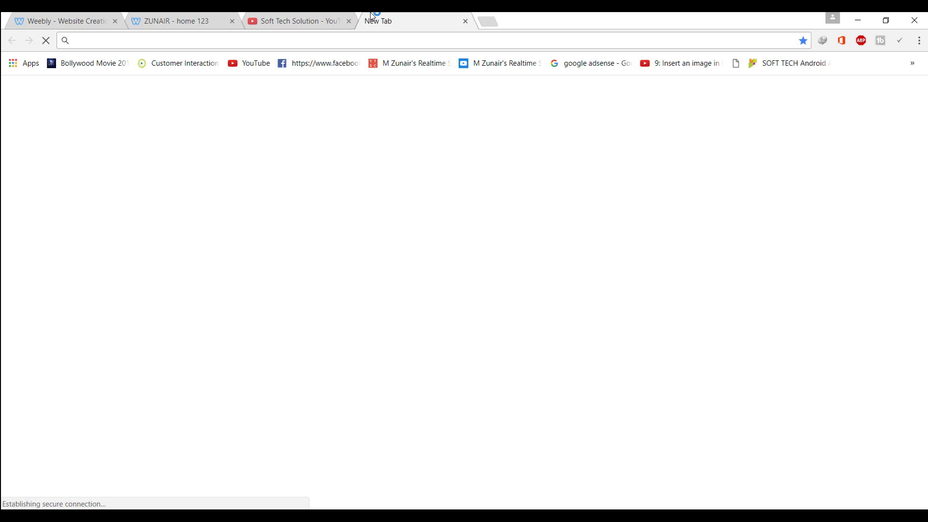
text(f)
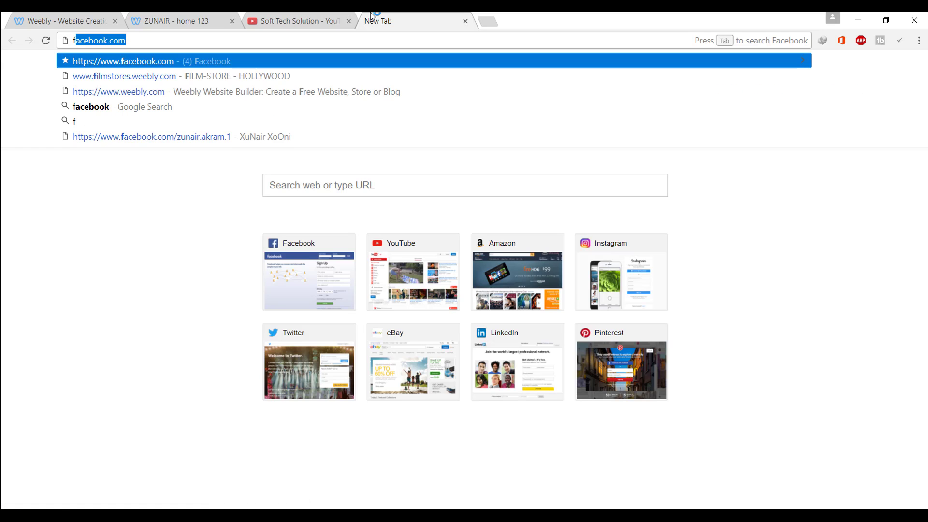
text(\)
key(BackSpace)
text(g)
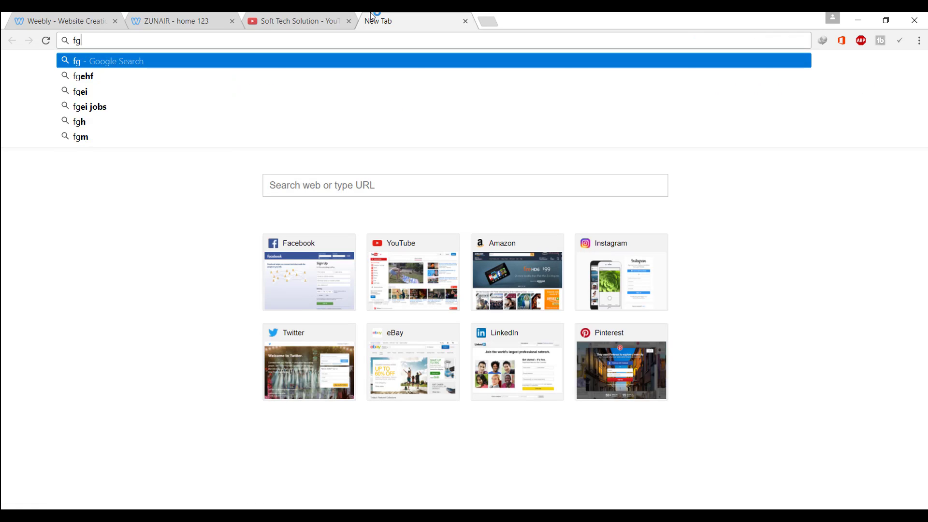
key(BackSpace)
key(BackSpace)
text(goog)
key(Return)
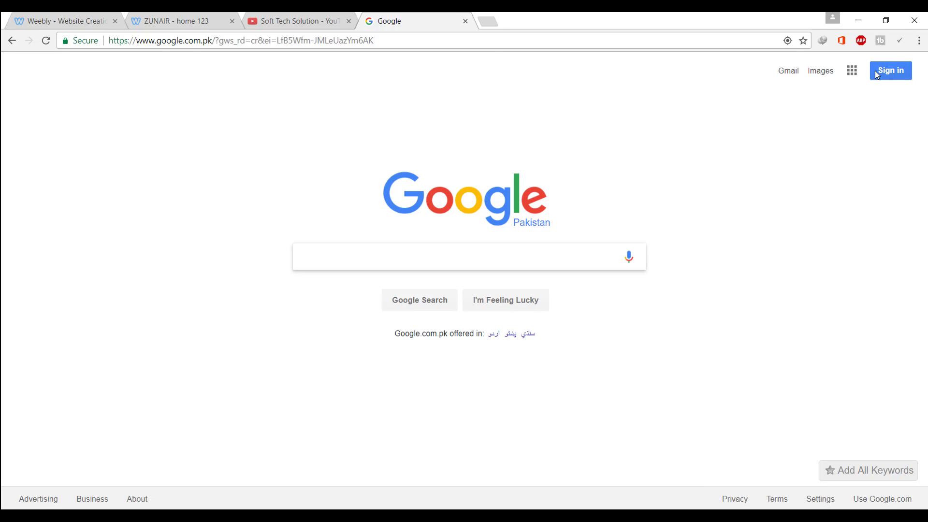
click(33, 18)
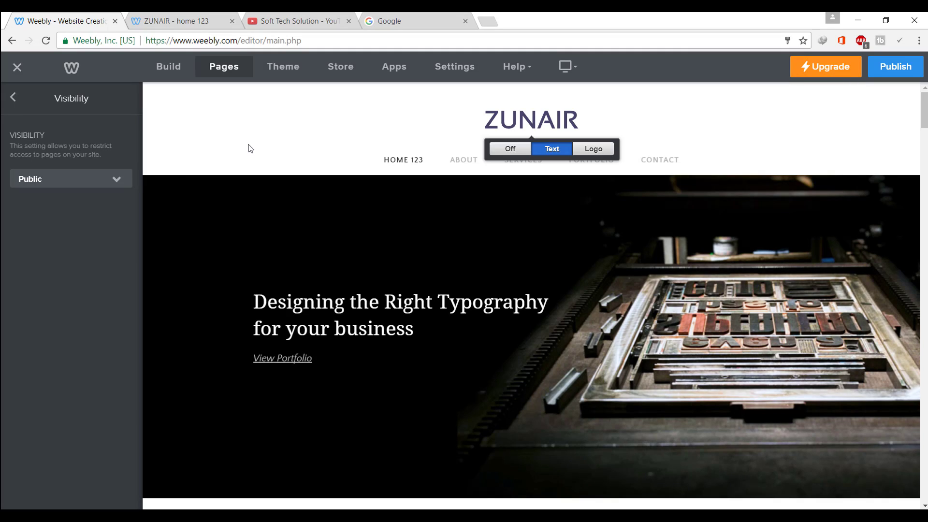
Leave Visibility and bring up the home 123 page's SEO Settings
click(99, 185)
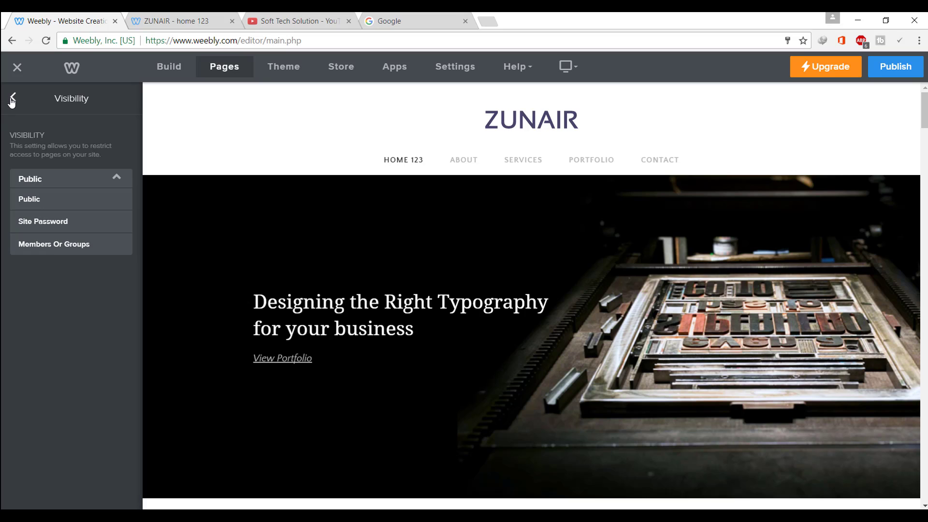
click(12, 100)
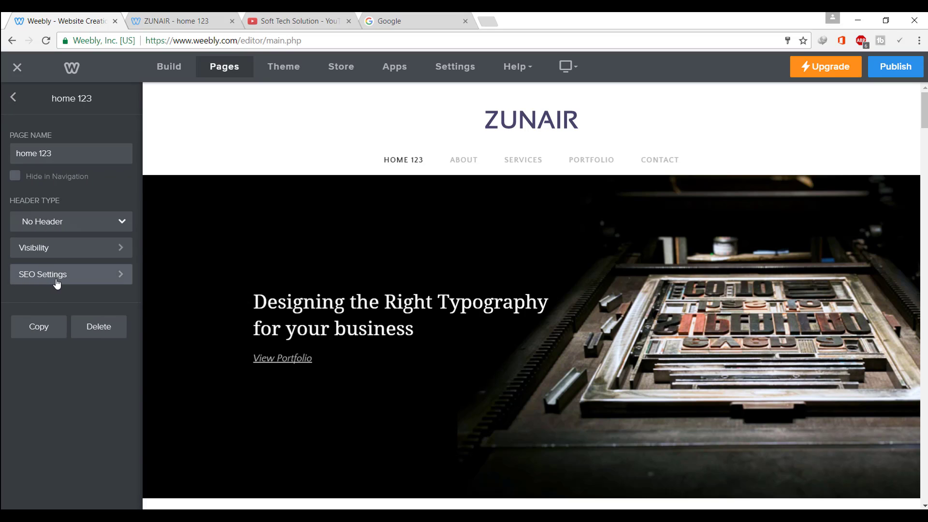
click(54, 286)
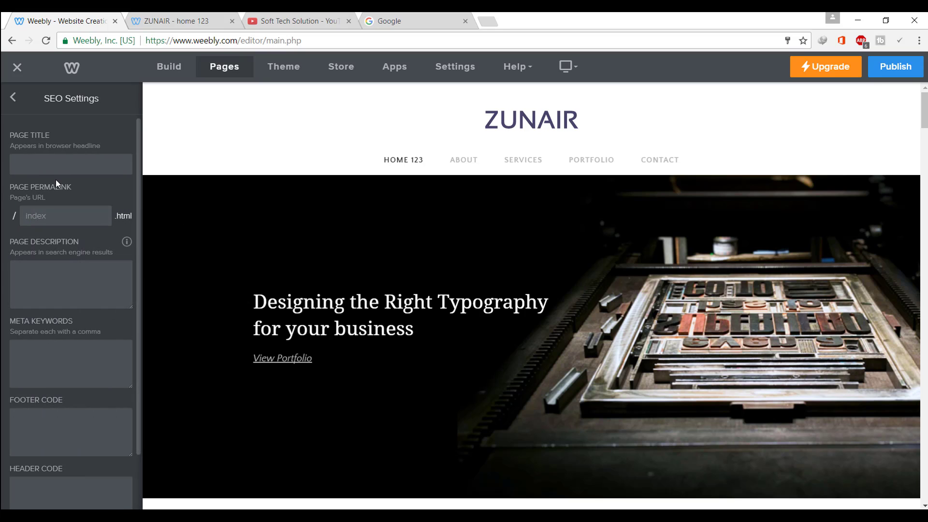
click(54, 160)
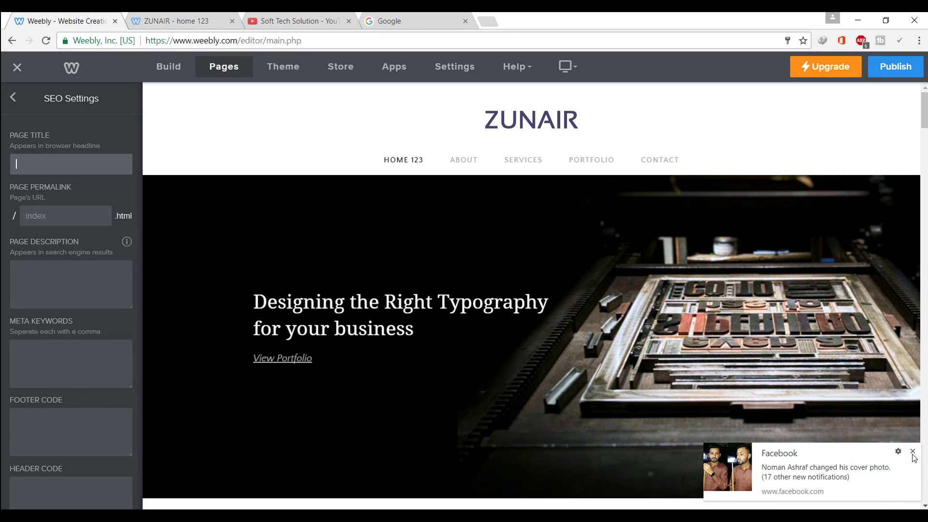
Dismiss the Facebook notification, close the Google tab, and enter 'home' as the page title
click(914, 452)
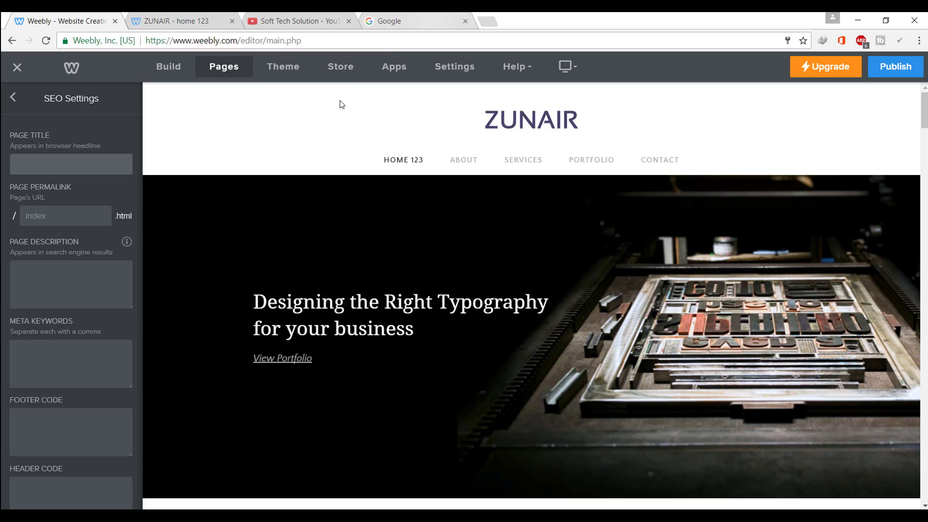
click(465, 21)
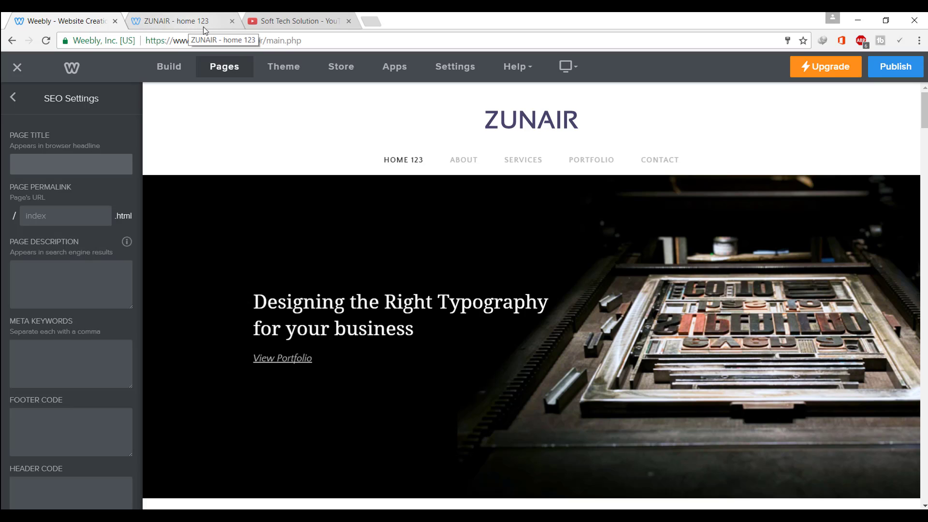
click(54, 164)
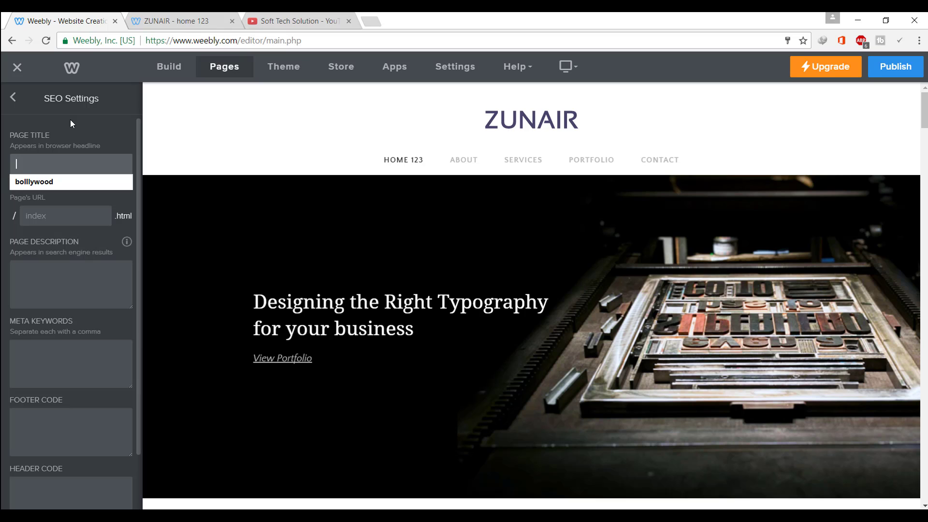
text(home)
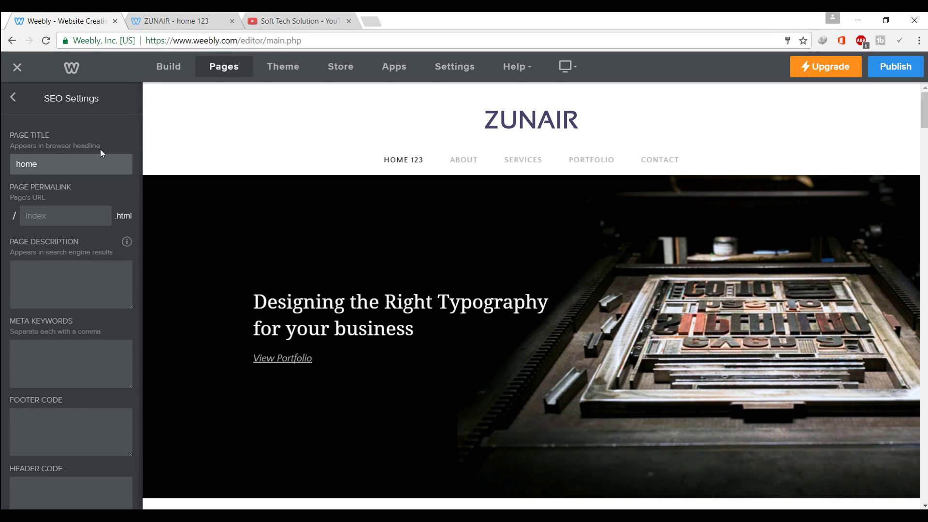
mouse_move(26, 221)
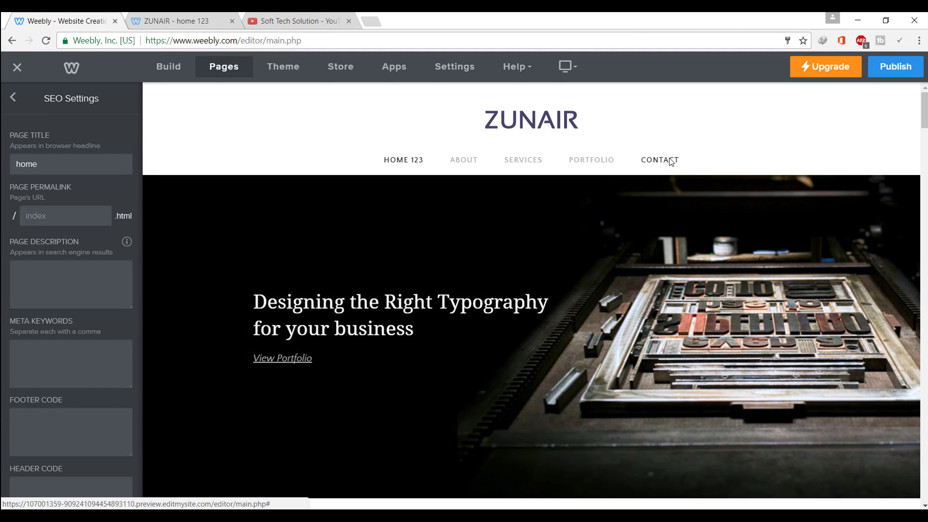
Replace the Contact page's SEO title 'bolllywood' and permalink 'request-for-movies' with 'contact'
click(669, 161)
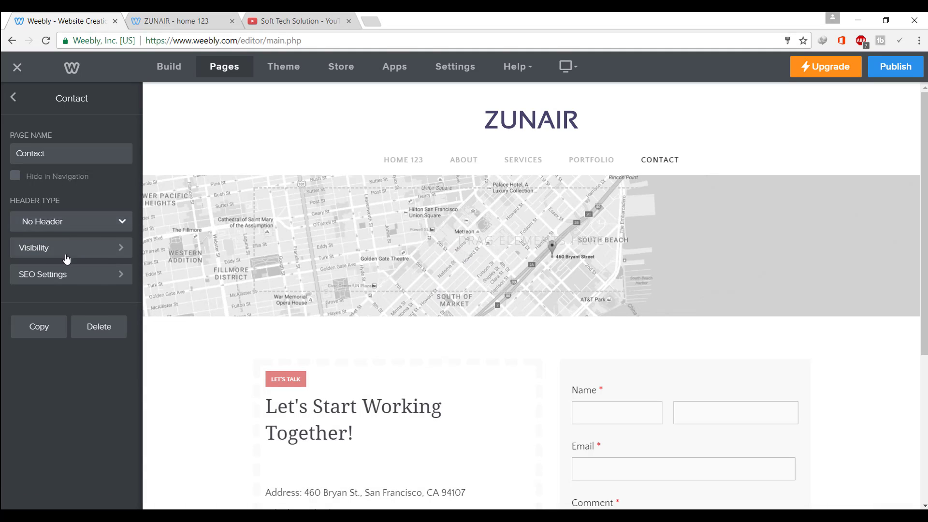
click(71, 275)
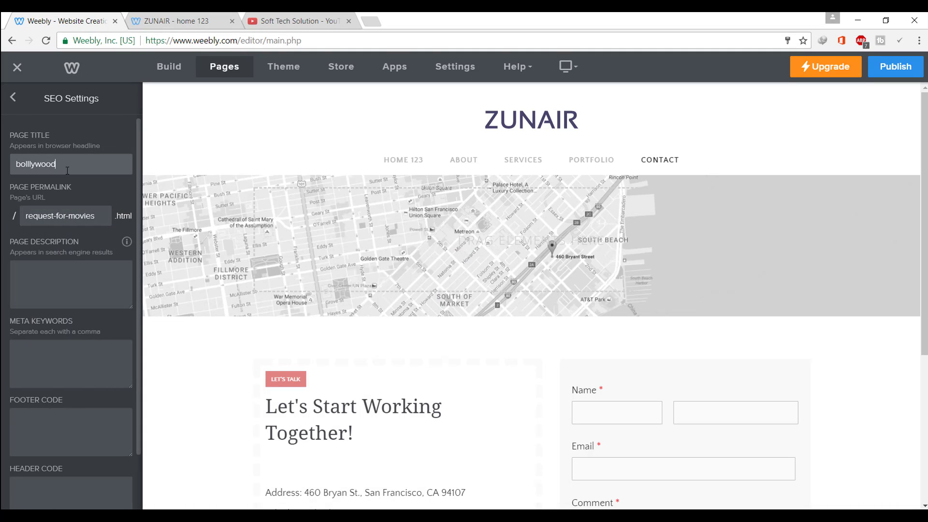
double_click(67, 171)
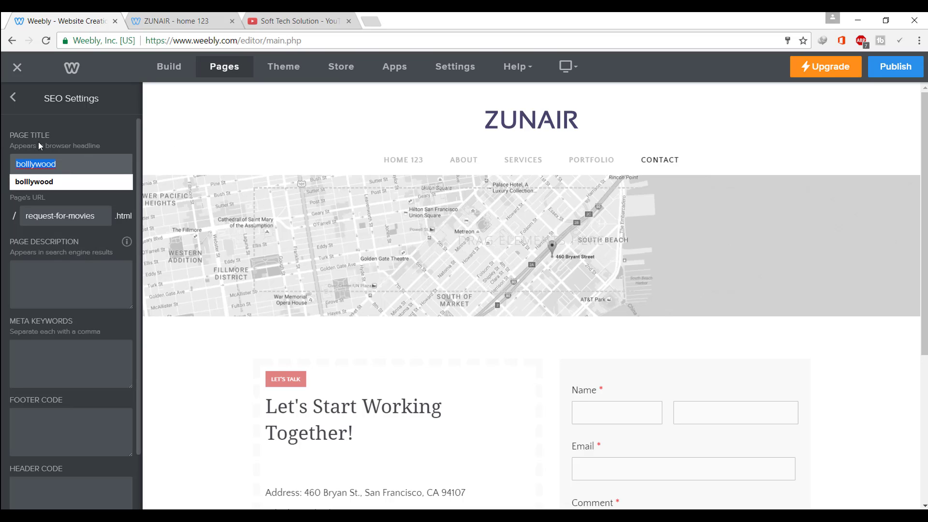
key(Right)
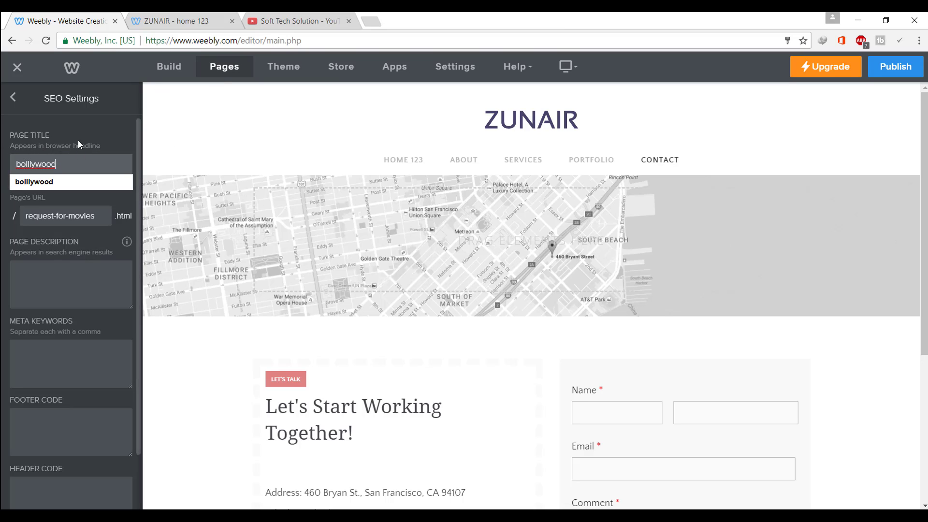
text(c)
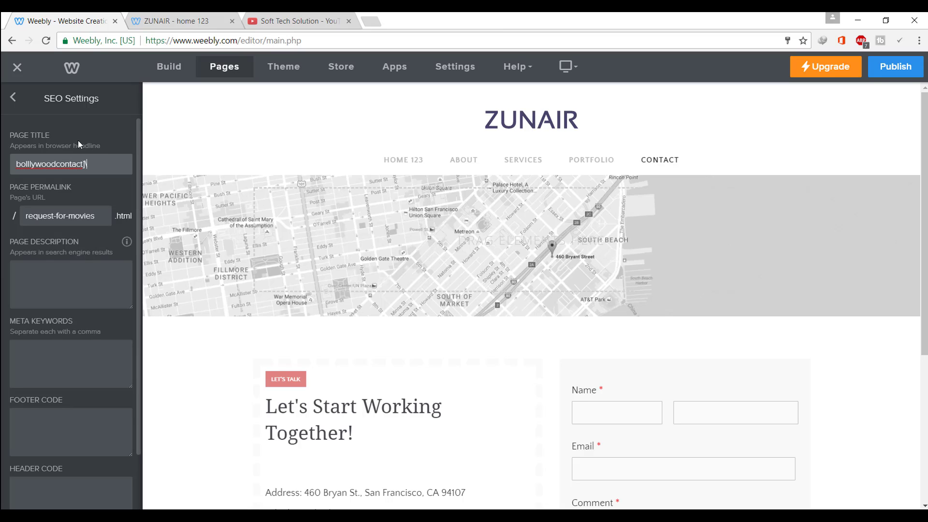
text(ontact\)
key(BackSpace)
key(BackSpace)
key(BackSpace)
key(BackSpace)
key(BackSpace)
key(BackSpace)
key(BackSpace)
key(BackSpace)
key(BackSpace)
key(BackSpace)
key(BackSpace)
key(BackSpace)
key(BackSpace)
key(BackSpace)
key(BackSpace)
key(BackSpace)
key(BackSpace)
key(BackSpace)
text(contact)
double_click(95, 224)
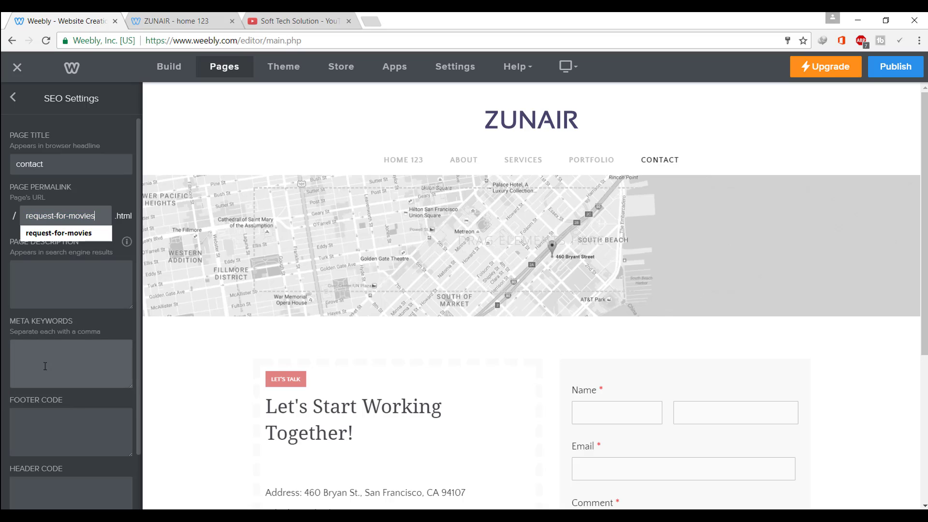
click(107, 216)
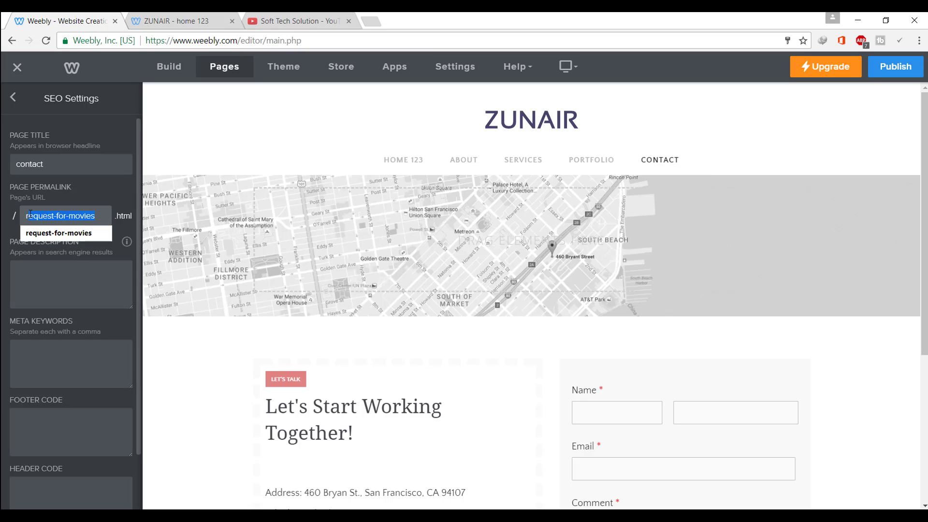
text(contact)
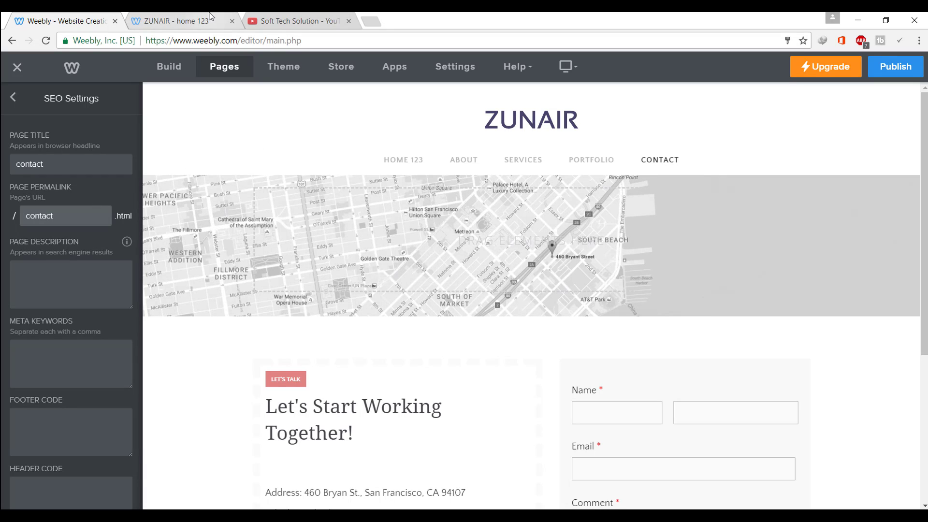
Publish the site, open it live, close the old tabs, and view the Contact page at contact.html
click(209, 16)
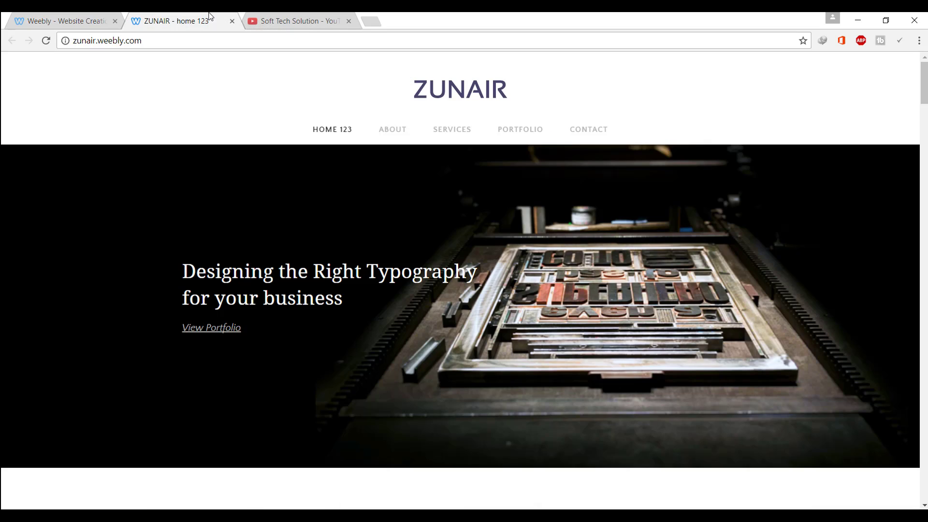
click(68, 16)
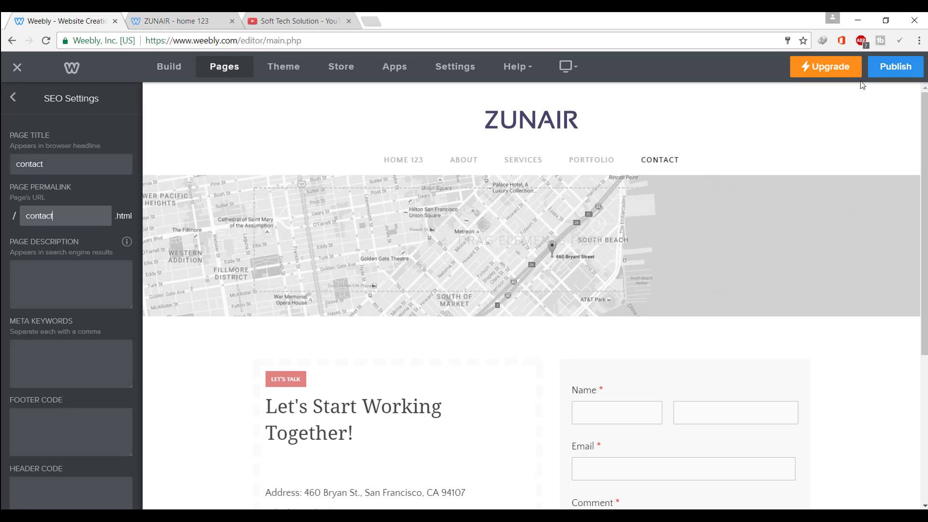
click(884, 63)
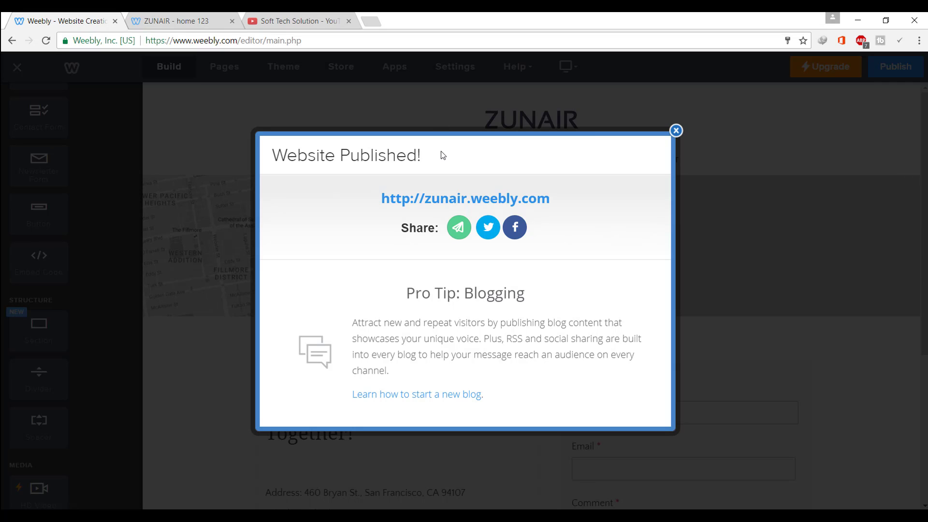
click(445, 199)
click(349, 22)
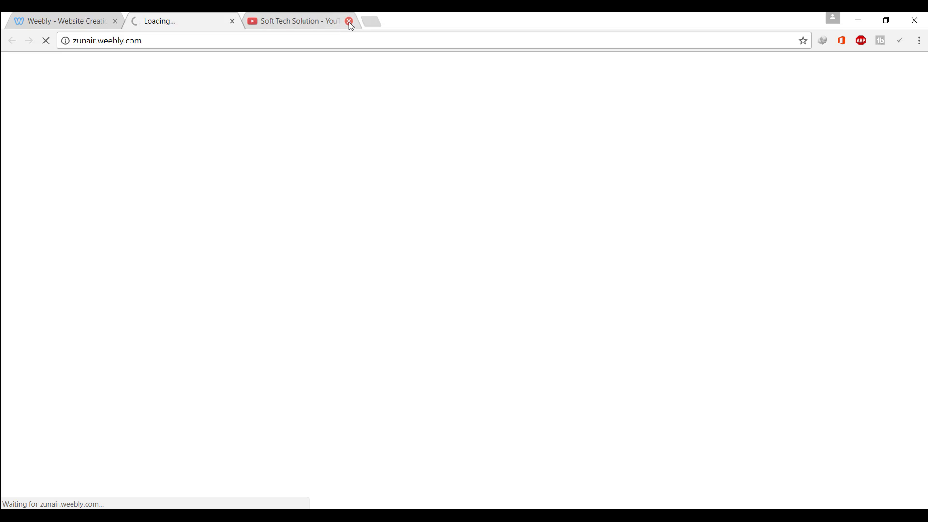
click(349, 22)
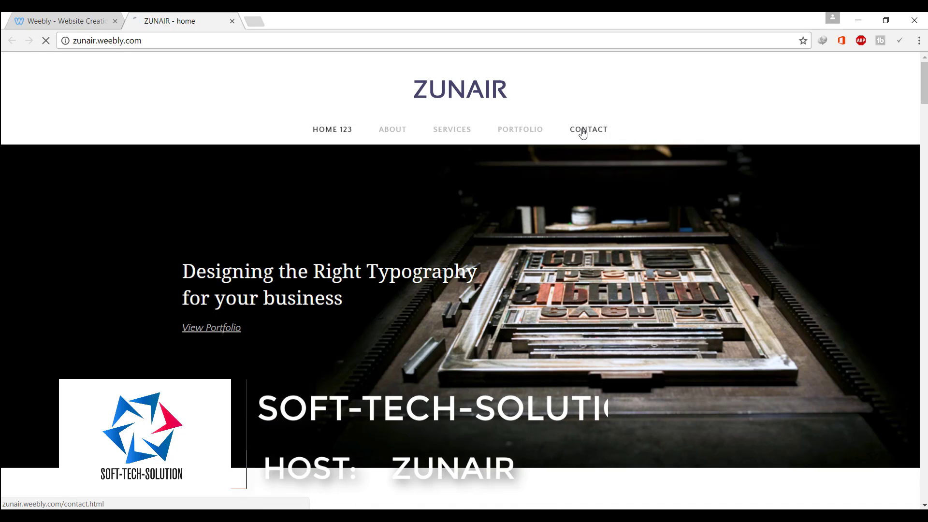
click(589, 128)
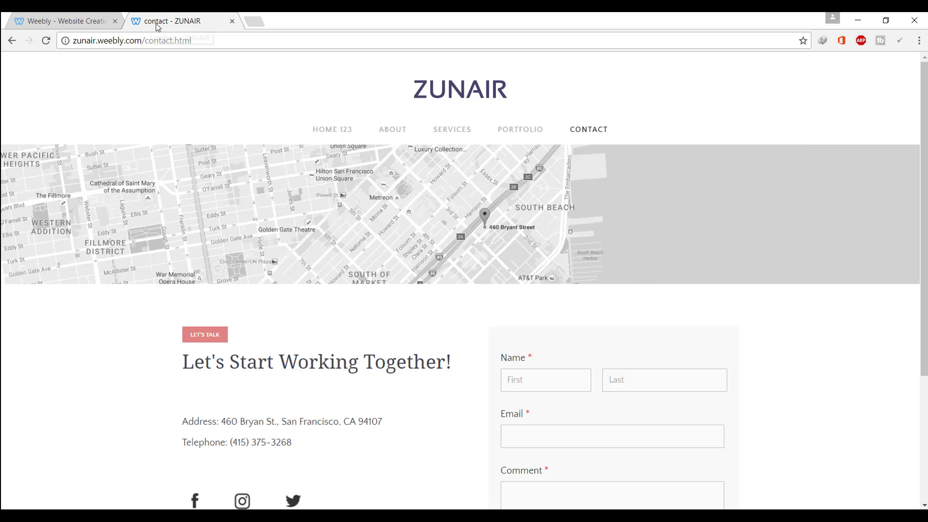
Dismiss the publish confirmation and bring up the Contact page's SEO Settings
click(92, 19)
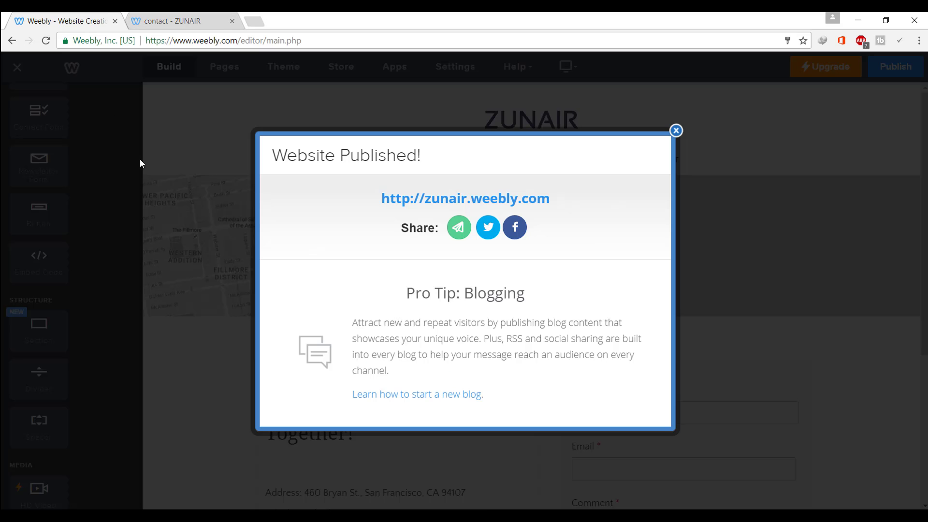
click(676, 130)
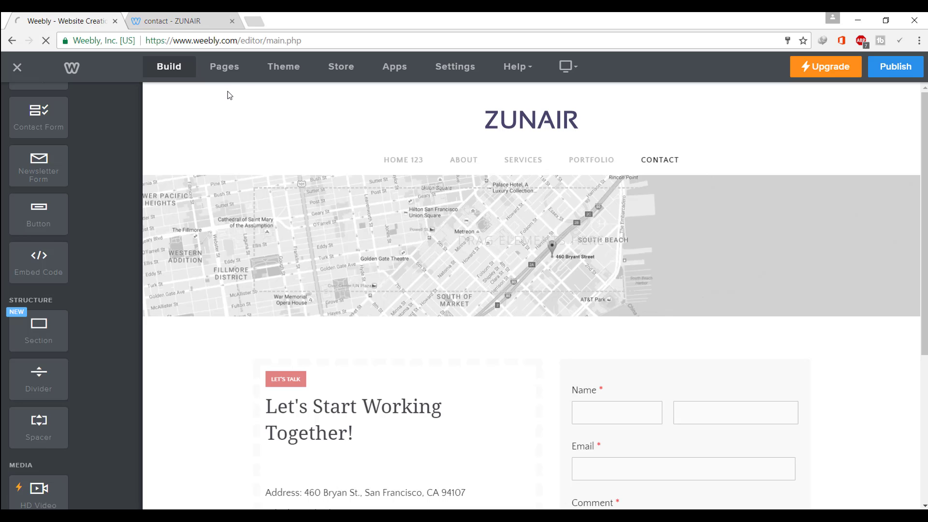
click(656, 161)
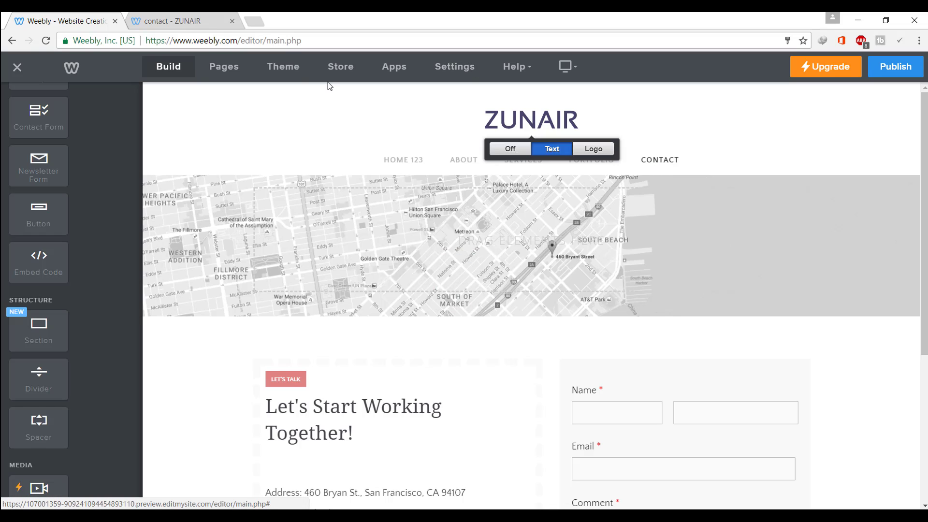
click(212, 70)
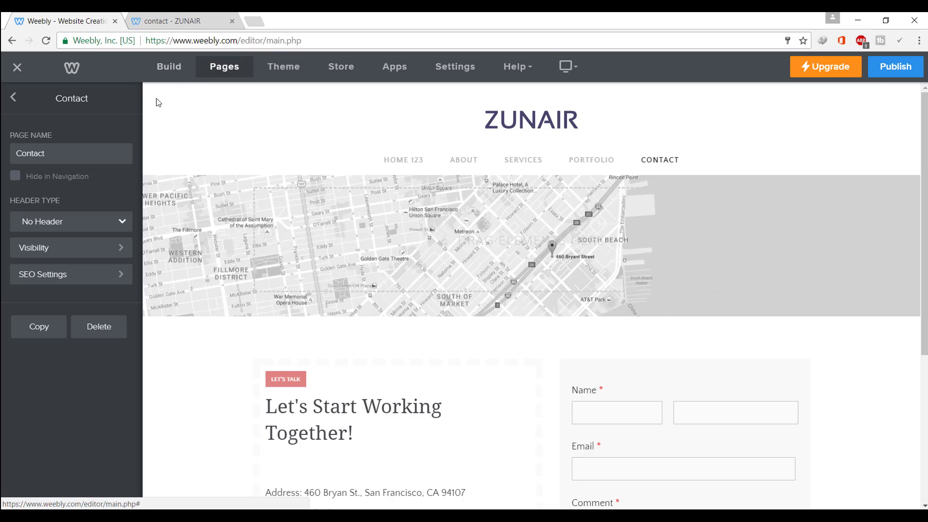
click(97, 287)
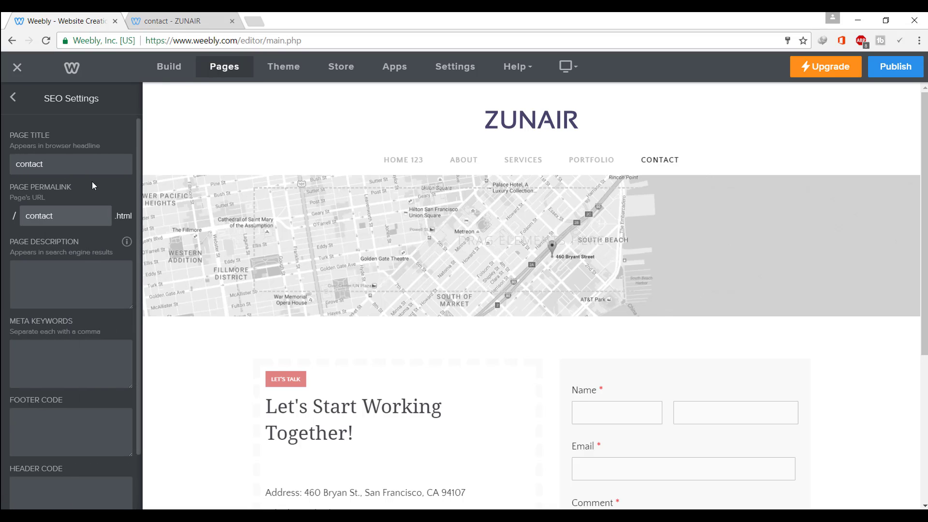
Set the Contact page title to 'bolllywood' and permalink to 'request-for-movies', then publish
click(89, 165)
key(BackSpace)
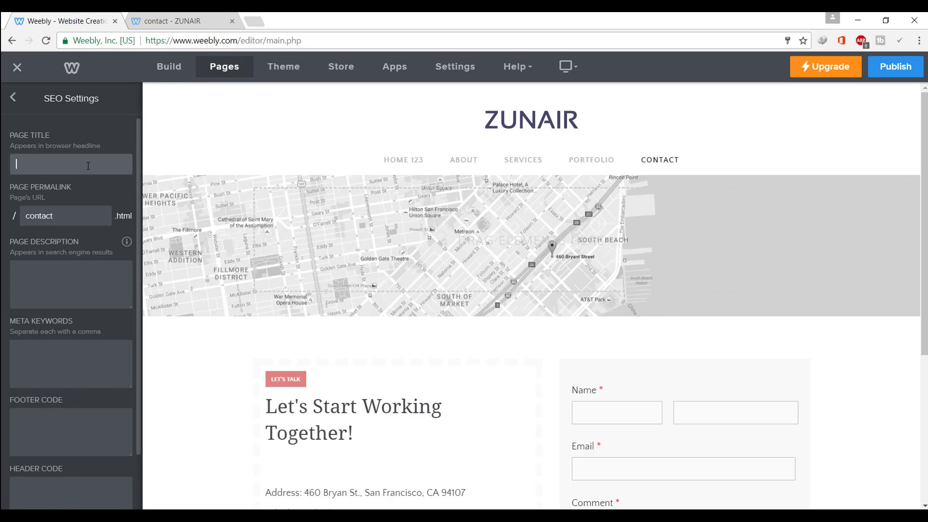
click(88, 166)
click(81, 177)
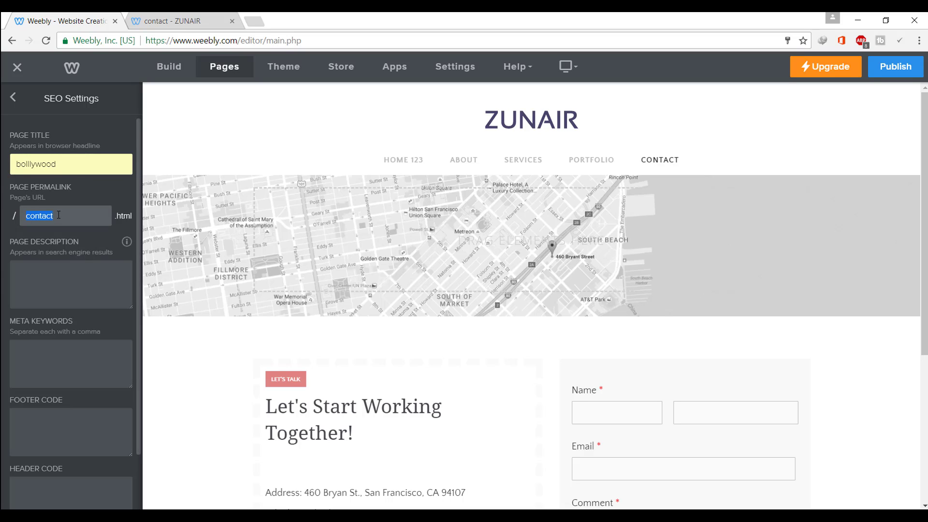
key(BackSpace)
key(Down)
click(71, 232)
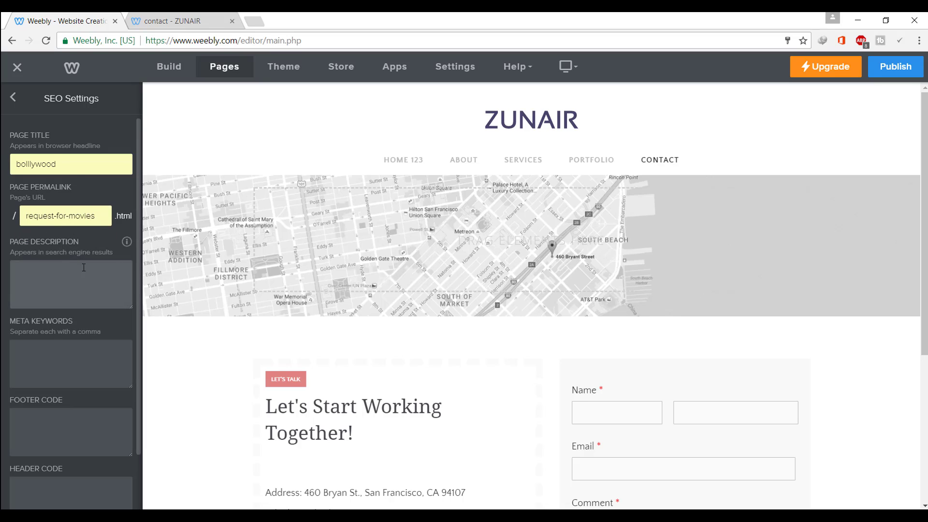
click(893, 71)
Reload the live contact.html page to see a 404, then check the request-for-movies permalink
click(211, 16)
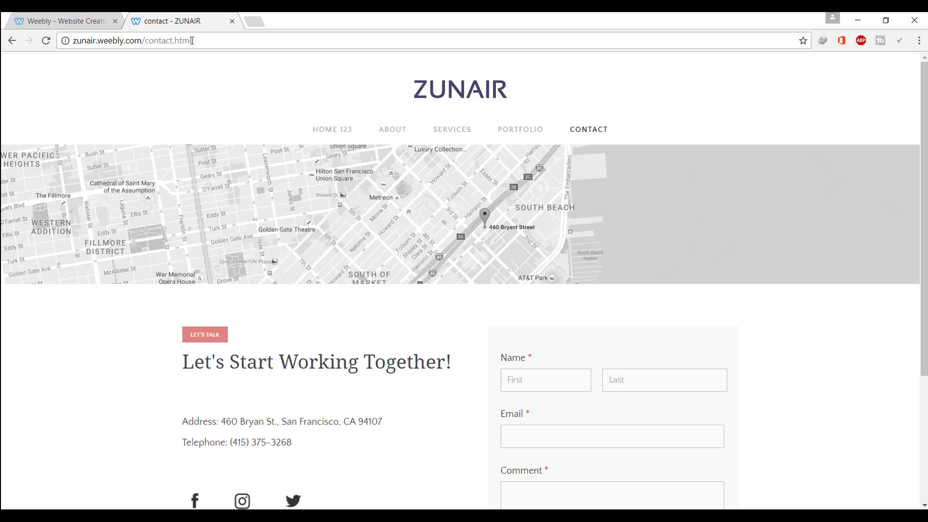
click(47, 41)
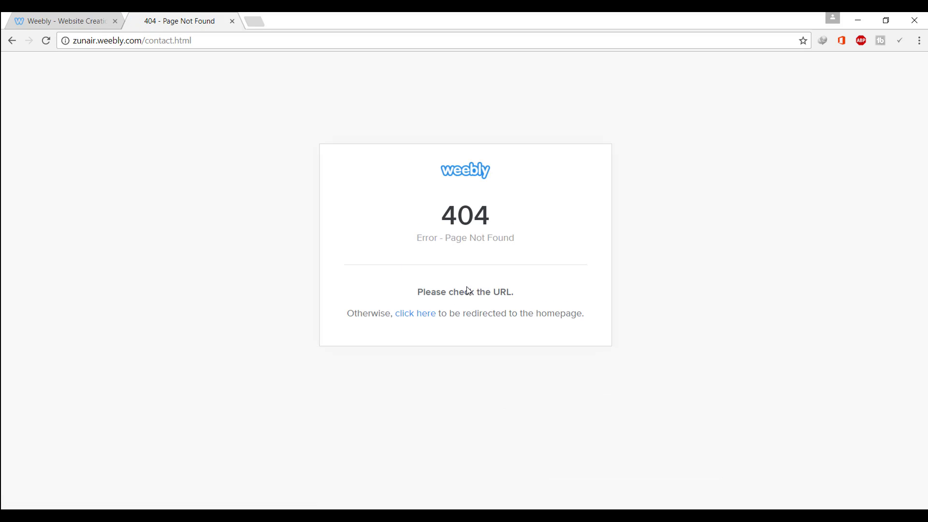
click(79, 17)
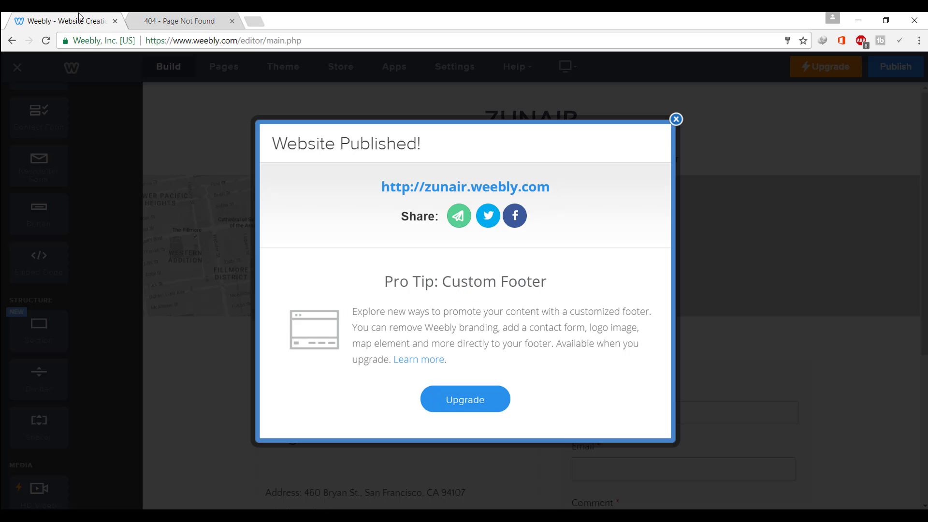
click(676, 119)
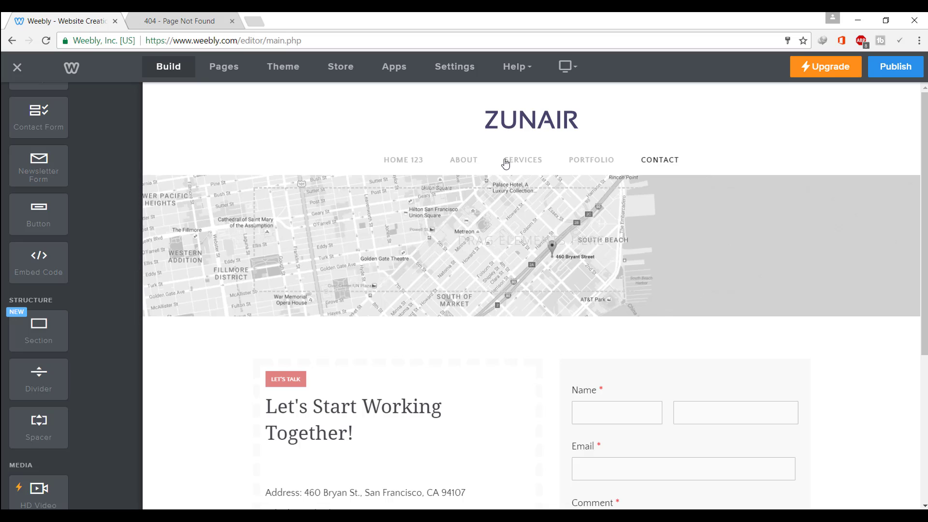
click(229, 65)
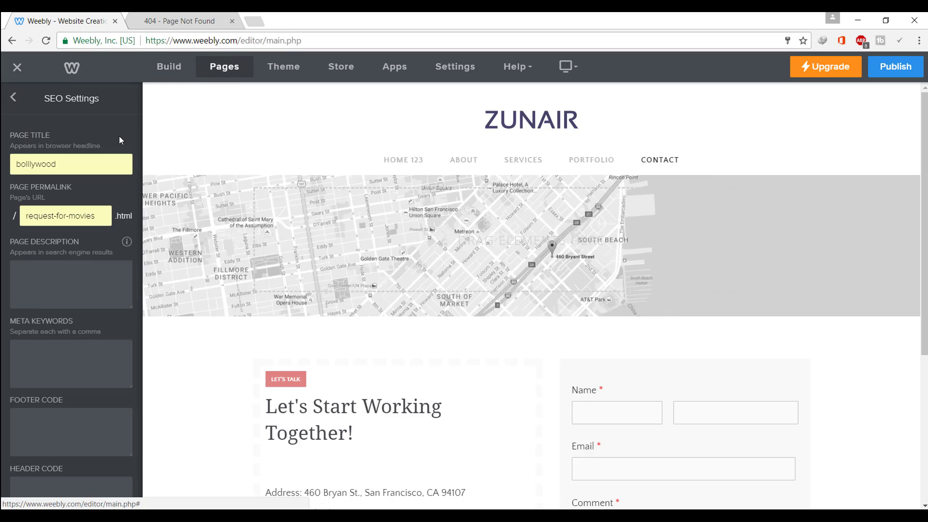
drag(87, 215, 47, 215)
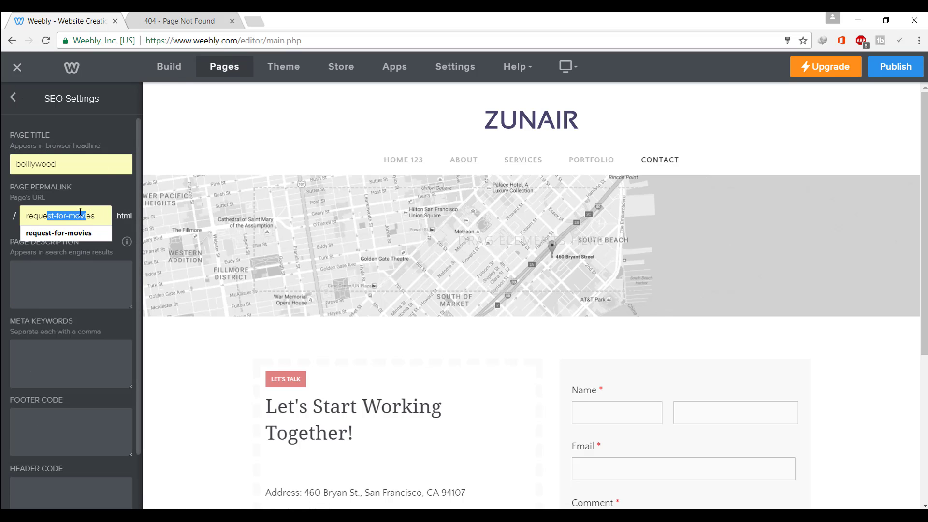
triple_click(102, 217)
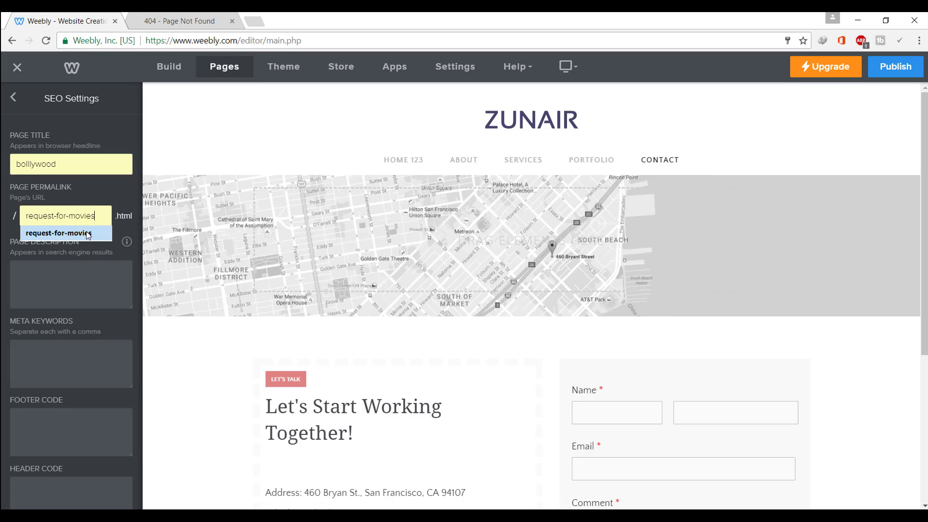
drag(101, 215, 27, 216)
key(ctrl+c)
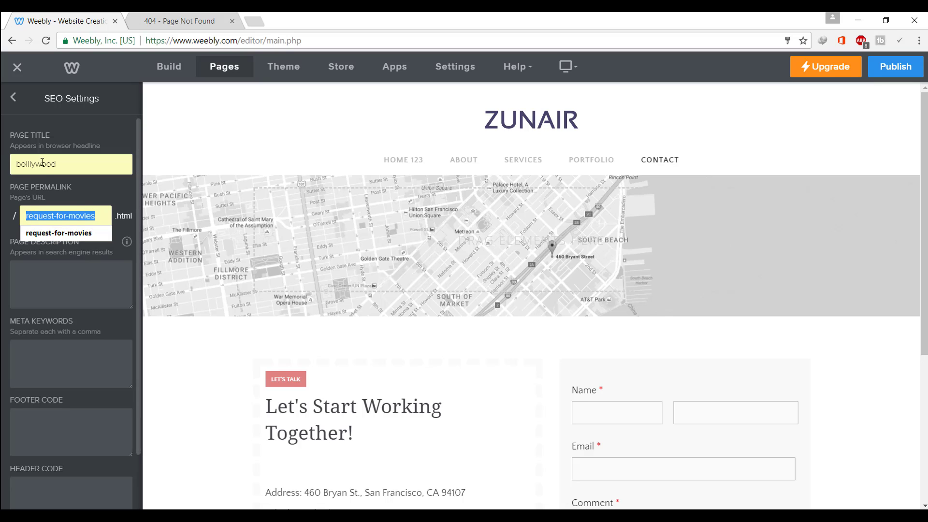
click(166, 20)
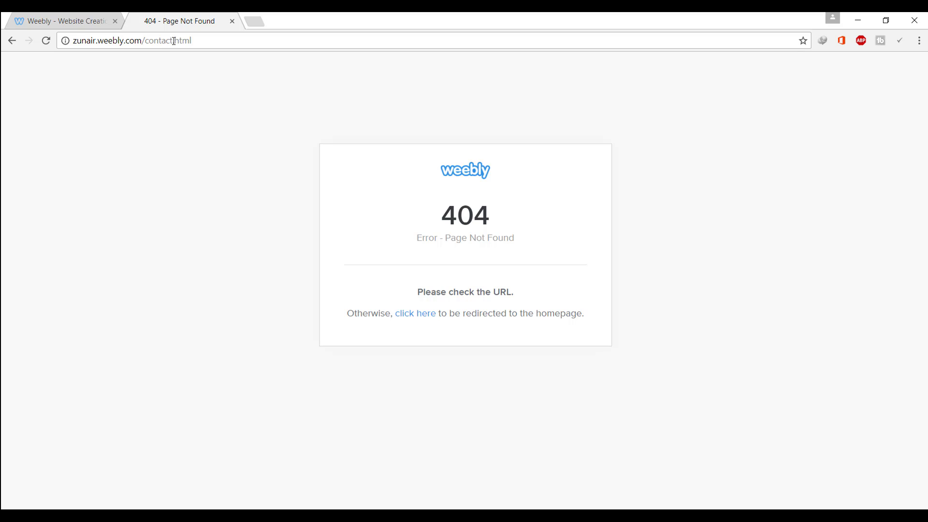
Load the live Contact page at zunair.weebly.com/request-for-movies.html and check its permalink in the address bar
drag(174, 41, 147, 41)
key(ctrl+v)
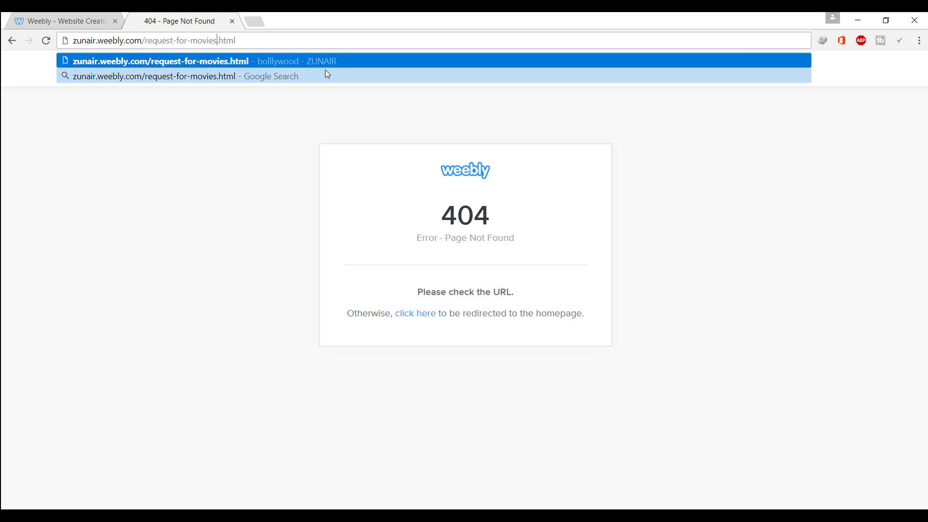
key(Return)
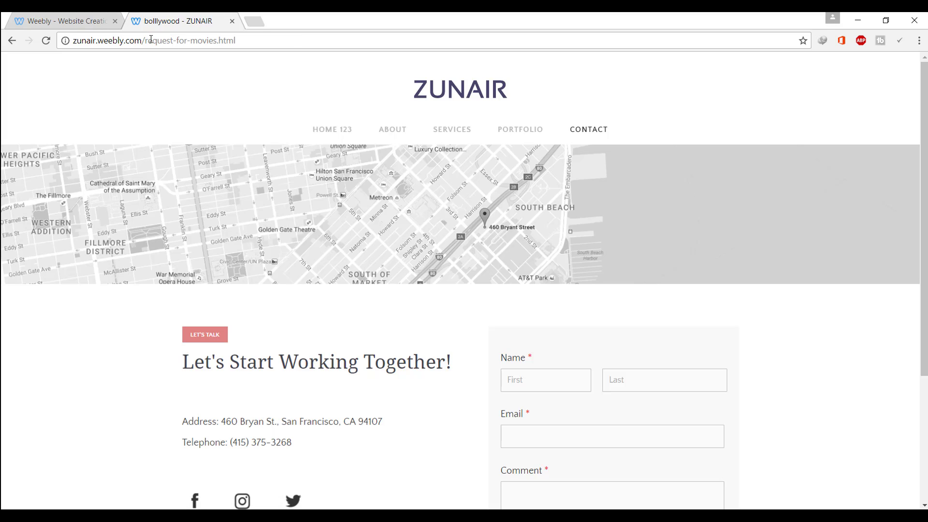
drag(149, 40, 170, 41)
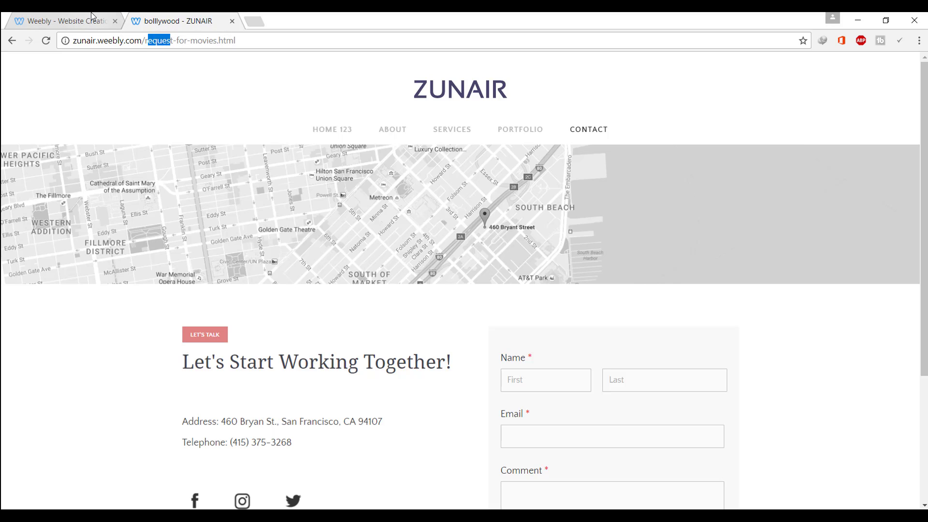
drag(144, 41, 199, 43)
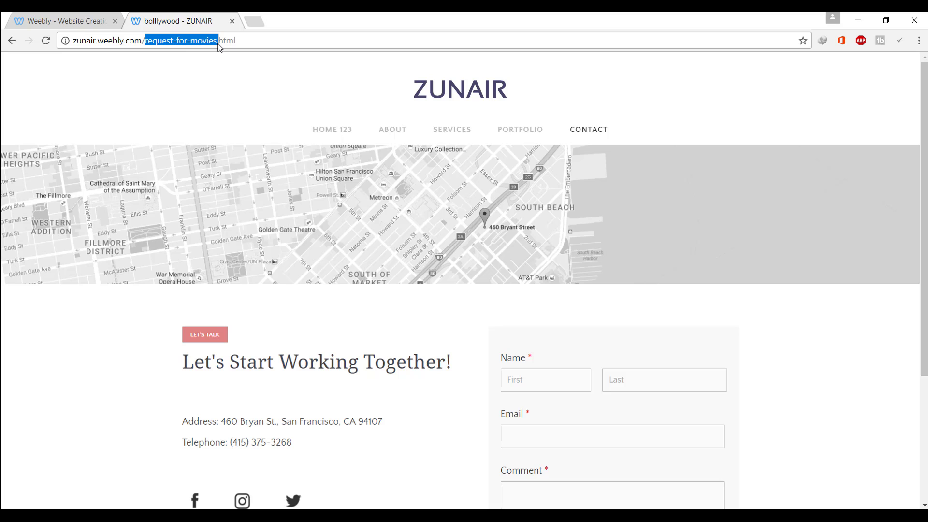
Set the Contact page's SEO title and permalink back to 'contact' and publish the site
click(63, 21)
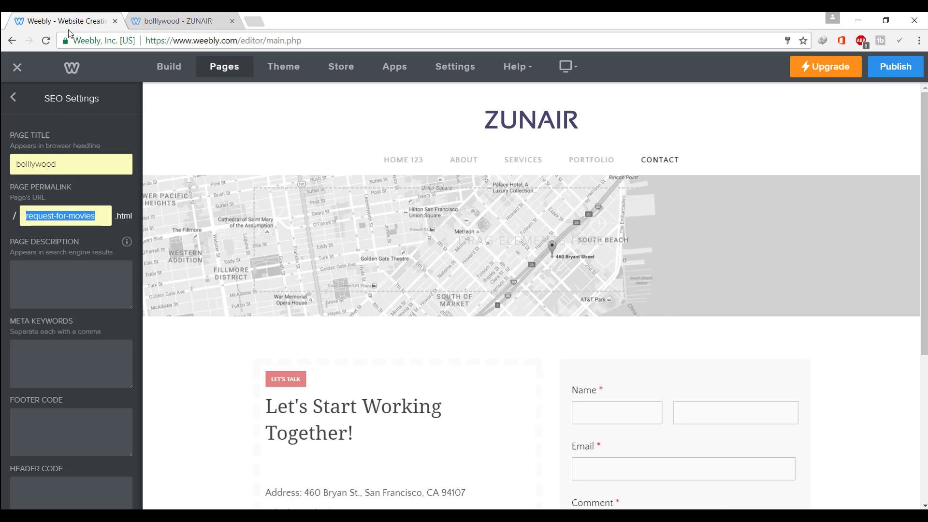
double_click(57, 163)
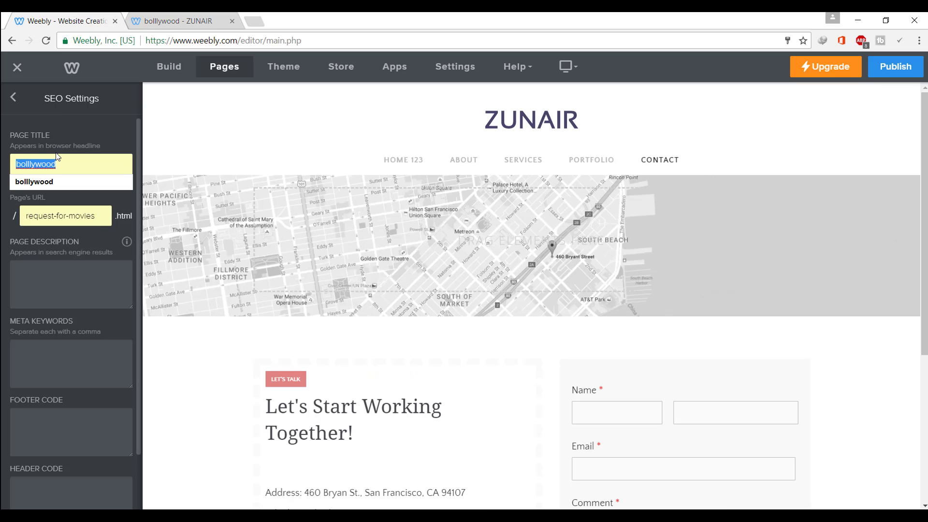
text(contact)
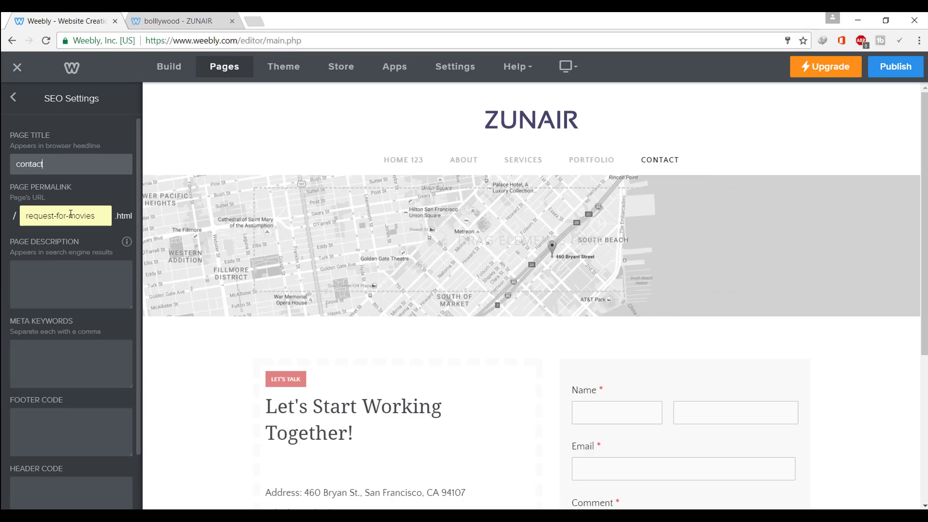
triple_click(71, 213)
text(contact)
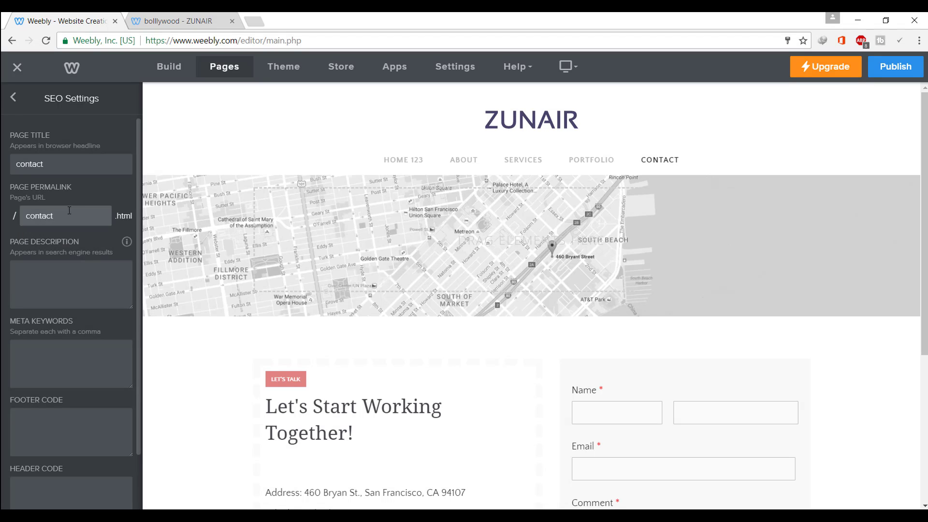
click(903, 68)
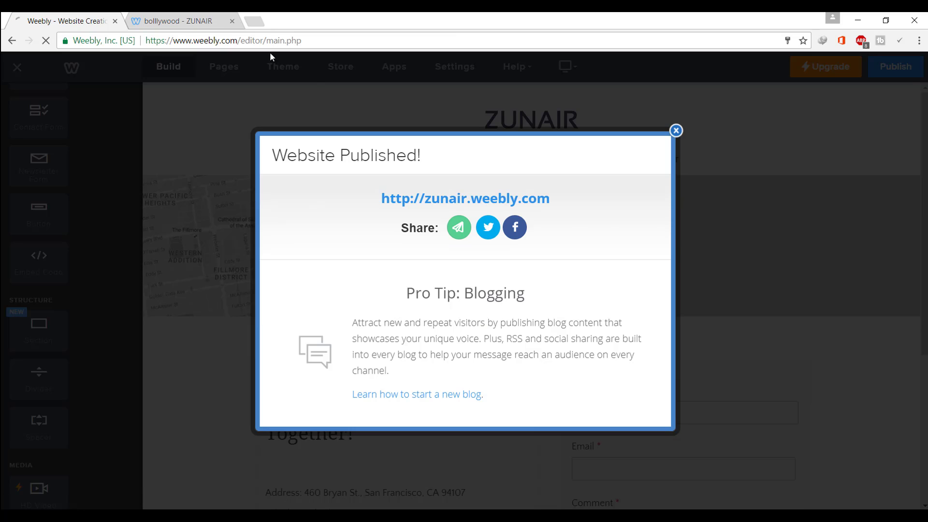
Open the published site, go to CONTACT, and confirm it loads at contact.html
click(498, 202)
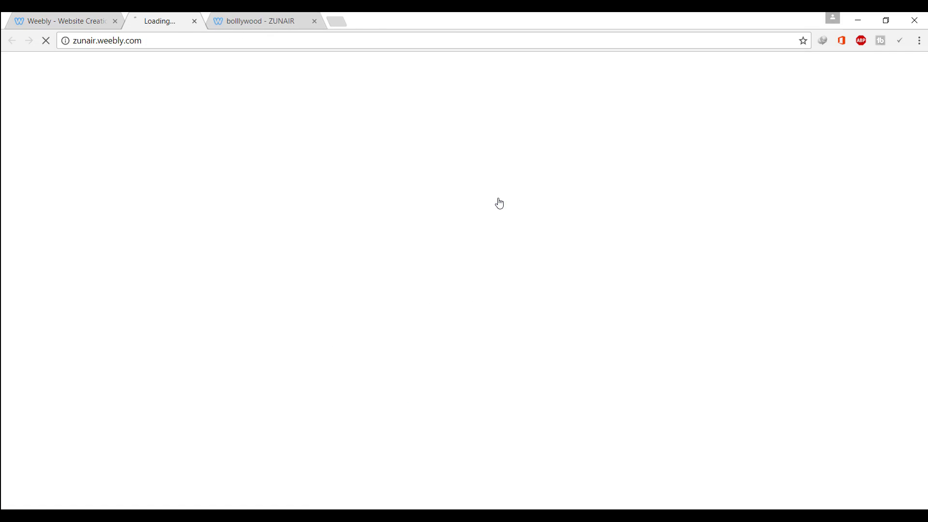
click(349, 21)
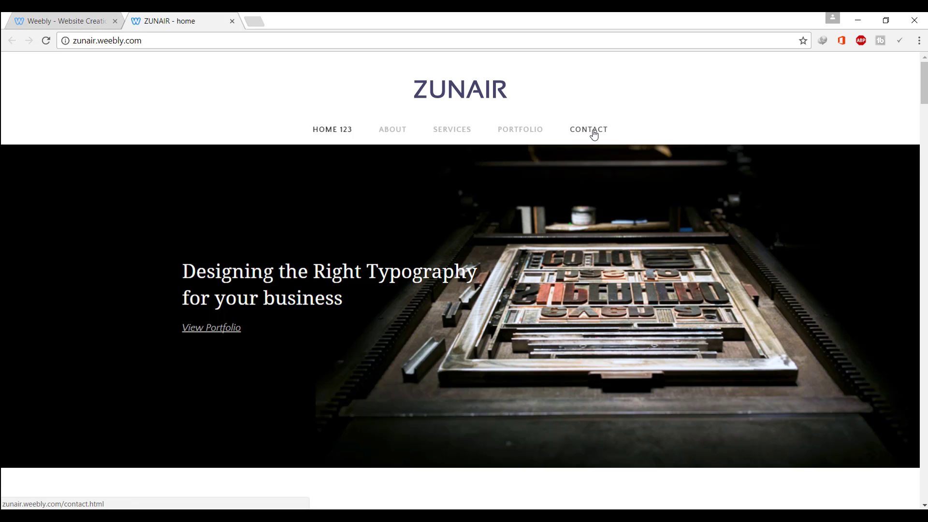
click(594, 135)
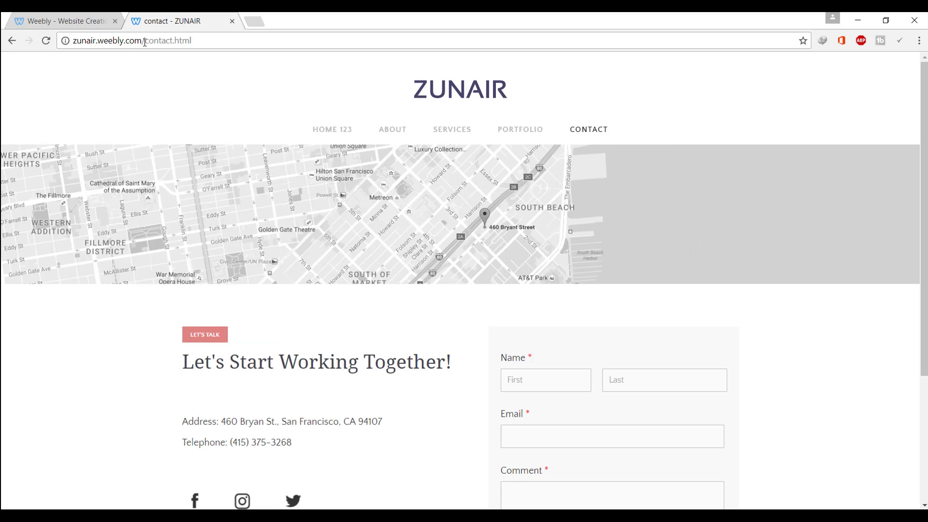
drag(152, 41, 176, 47)
click(76, 17)
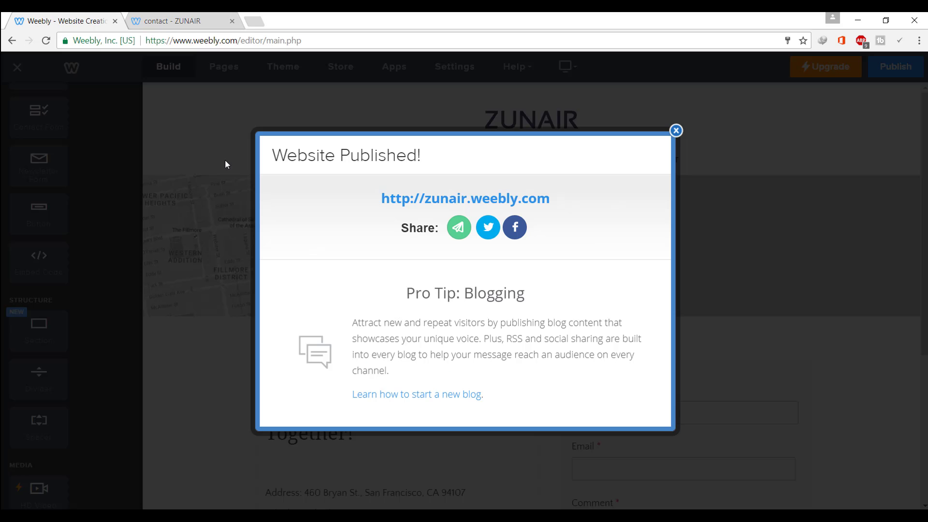
Replace the Contact page's SEO Page Description with 'contact'
click(676, 131)
click(209, 68)
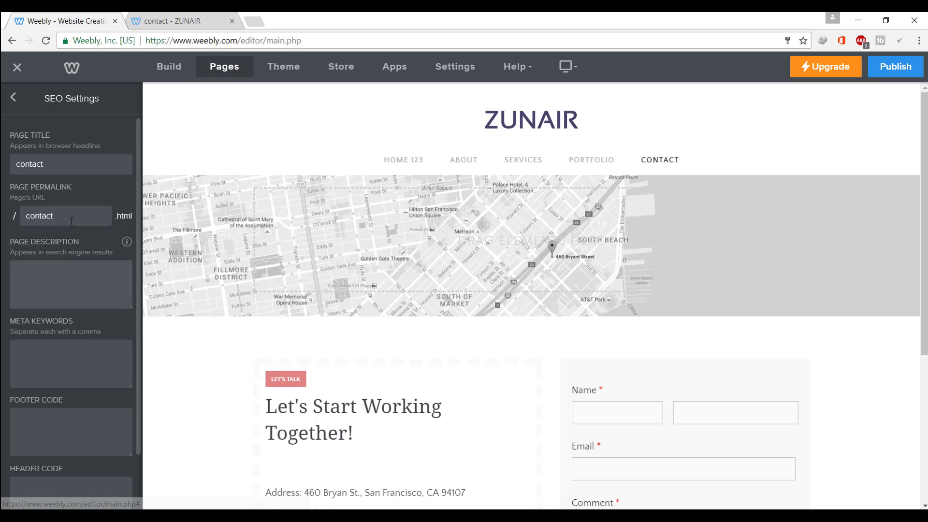
scroll(68, 237, down, 2)
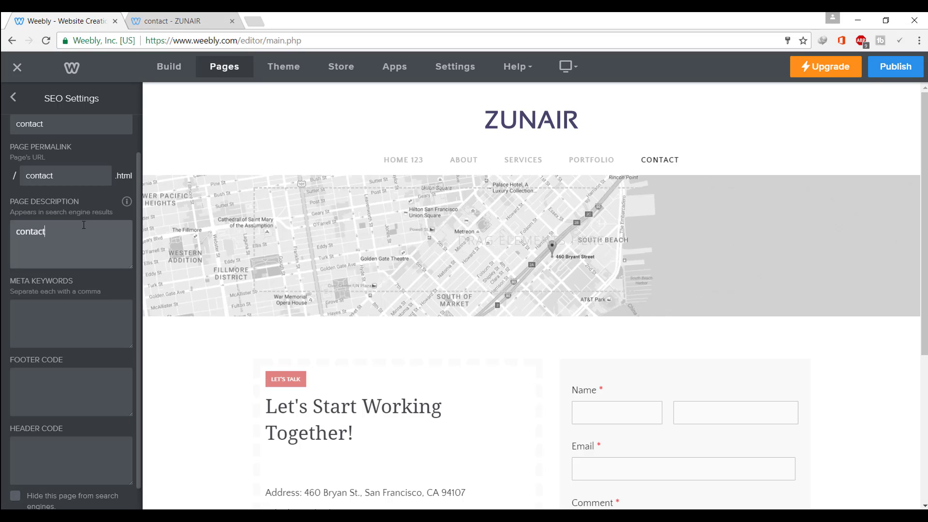
key(ctrl+a)
key(BackSpace)
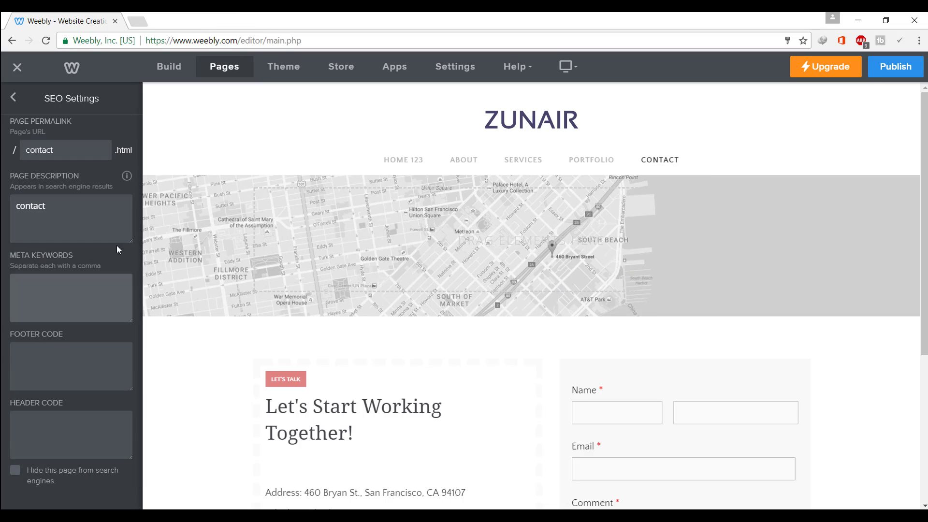
drag(86, 257, 1, 252)
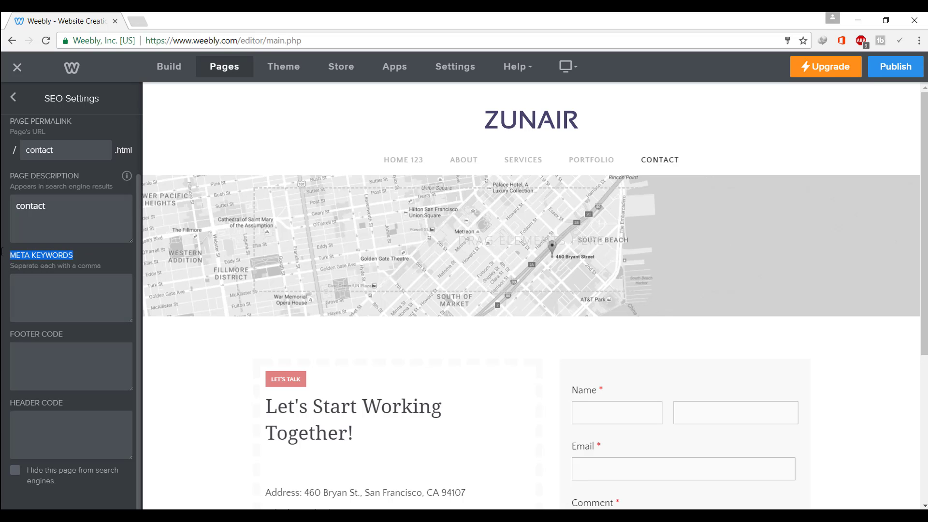
Move into the Meta Keywords field and open a blank new browser tab
click(47, 280)
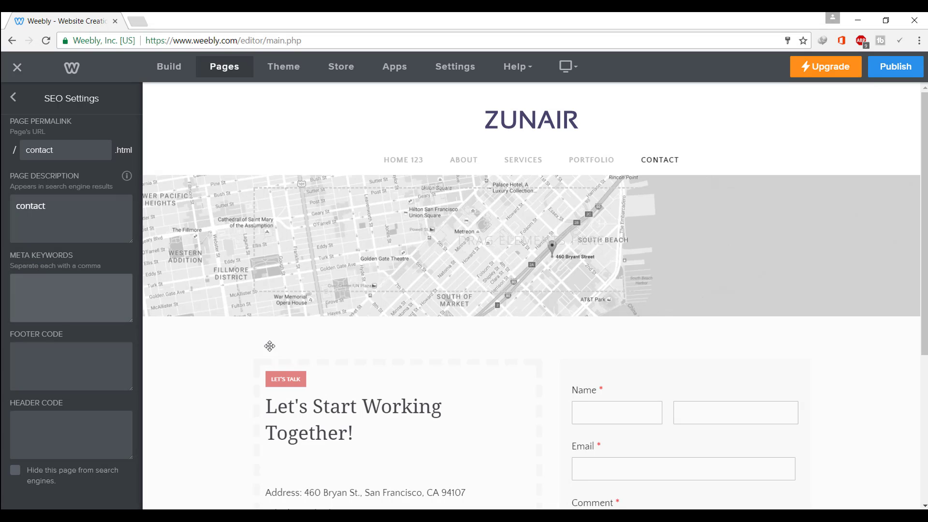
scroll(428, 338, down, 5)
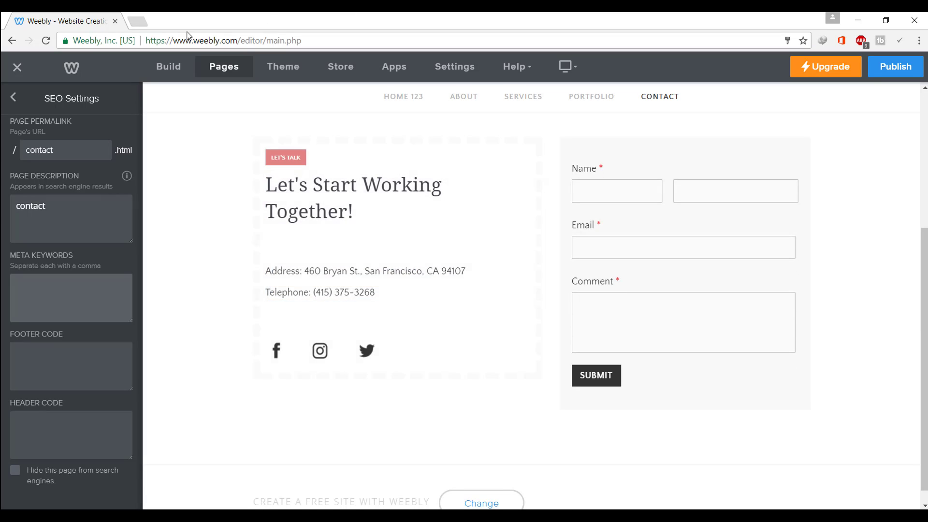
click(138, 20)
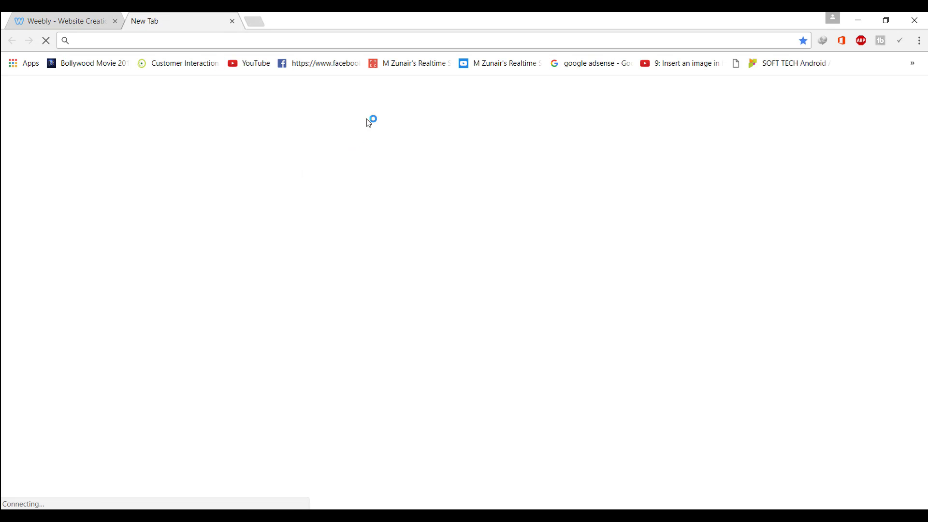
Enter meta keywords 'contact us', the site name and a phone number, then return to the Pages list
click(108, 17)
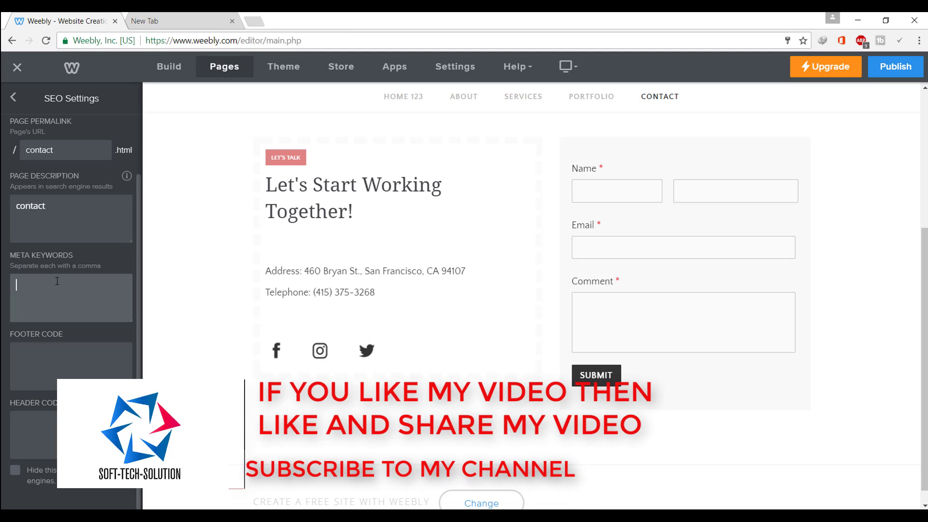
text(ntact)
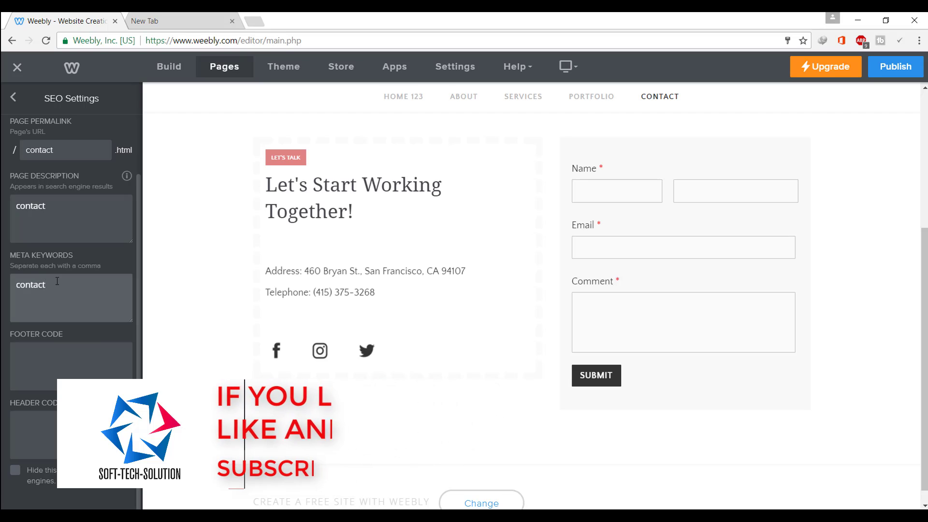
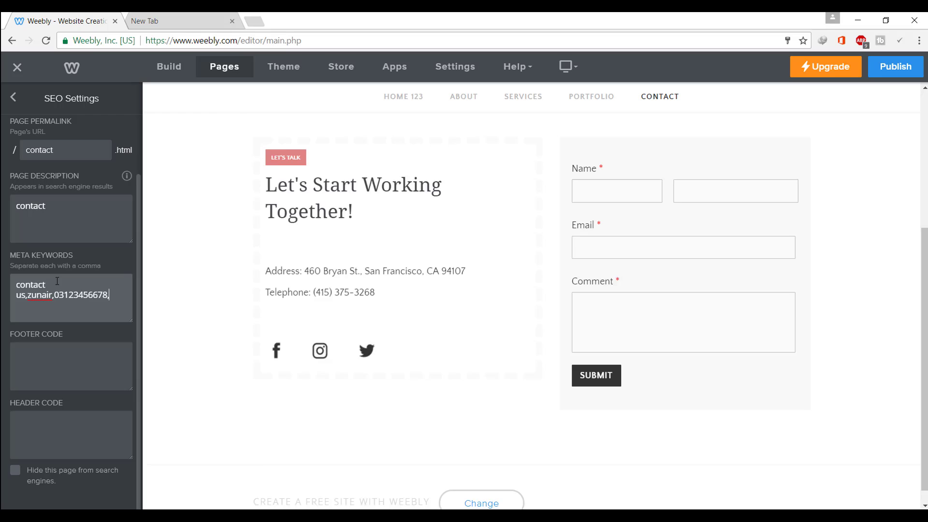
key(Tab)
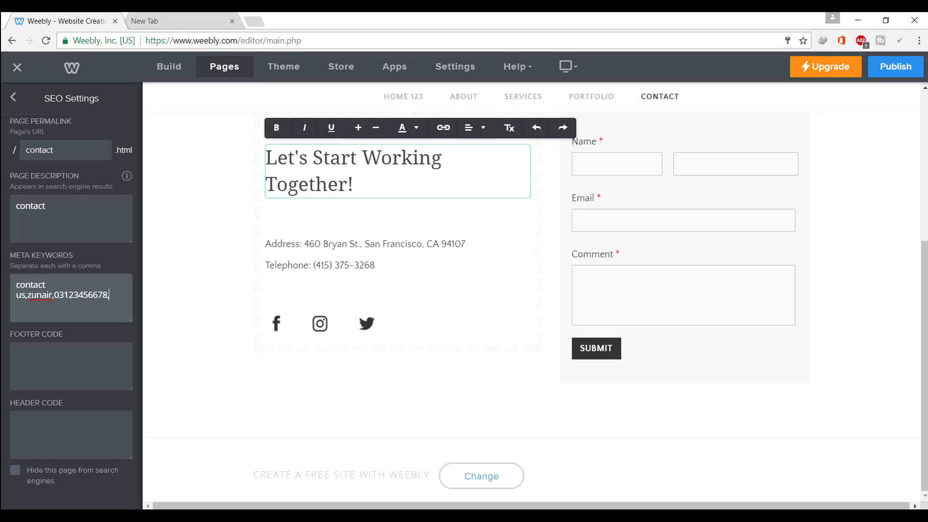
drag(39, 334, 64, 336)
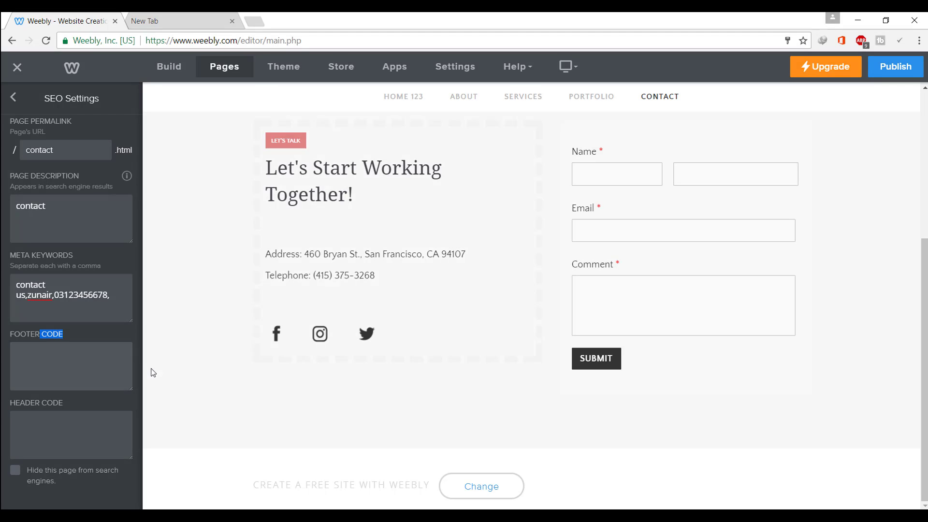
double_click(24, 403)
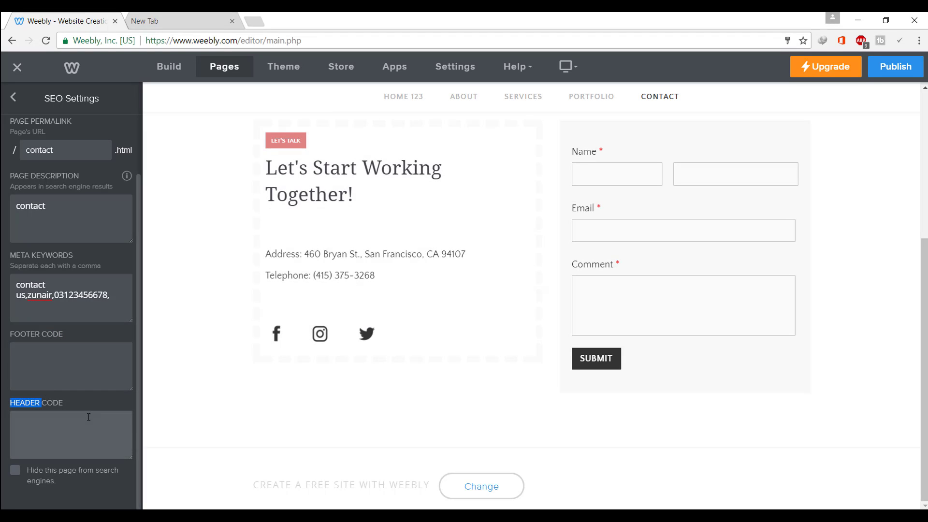
click(13, 96)
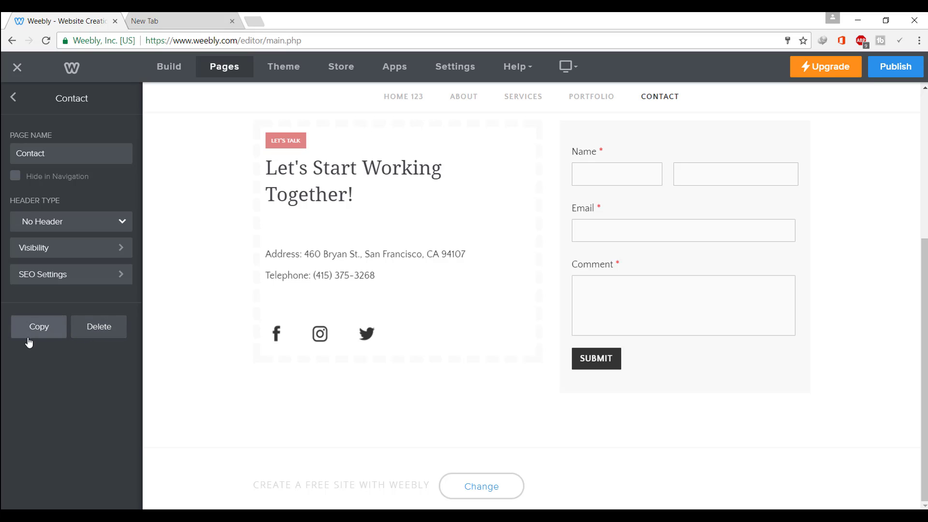
click(14, 99)
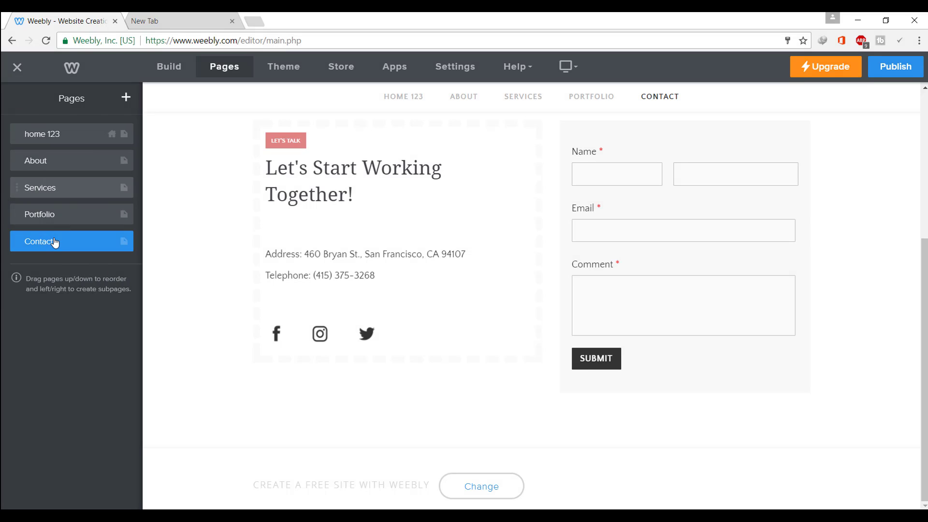